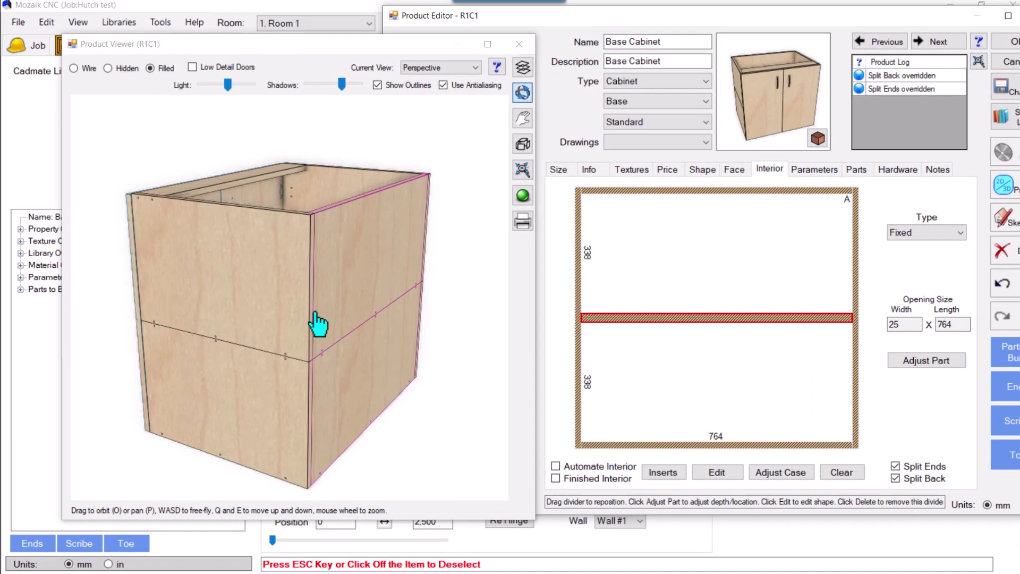
Orbit the finished split-end cabinet in the Product Viewer to a nearly frontal view
left_click_drag(319, 325, 317, 364)
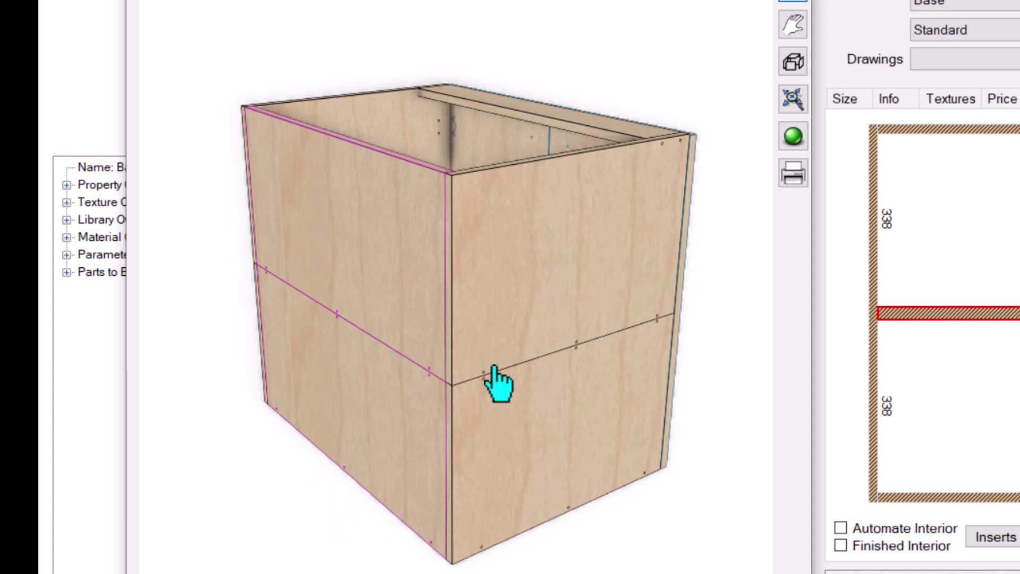
left_click_drag(494, 367, 497, 368)
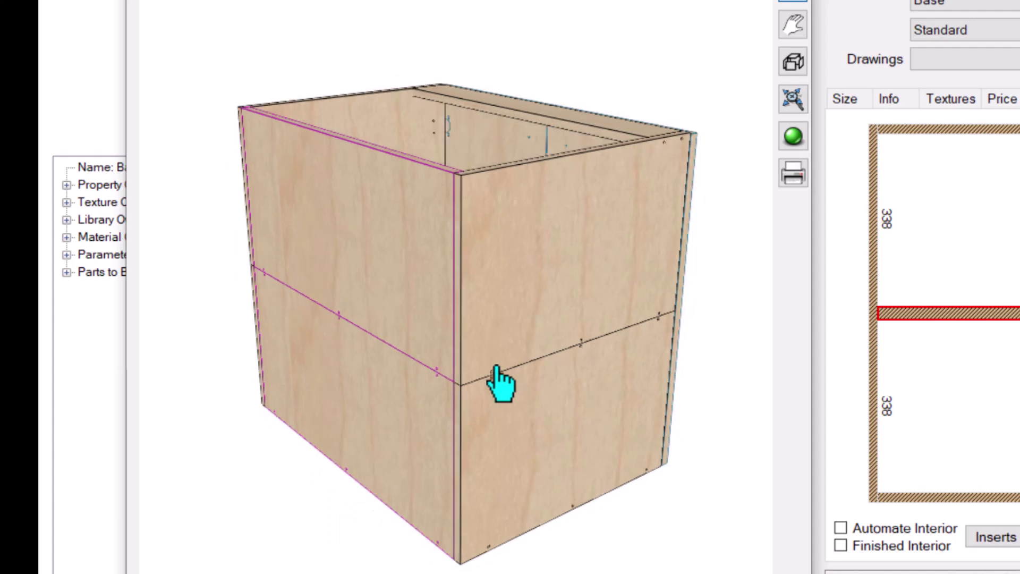
left_click_drag(523, 406, 562, 409)
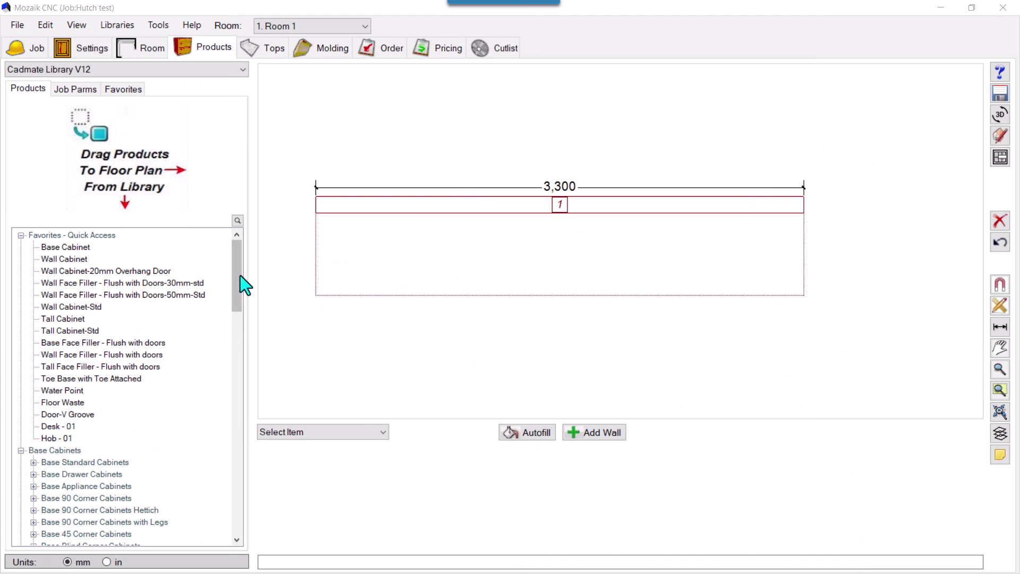
Drag Base Cabinet from Favorites onto the 3,300 wall's left end, leaving 2,500 clear
scroll(450, 272, "up", 1)
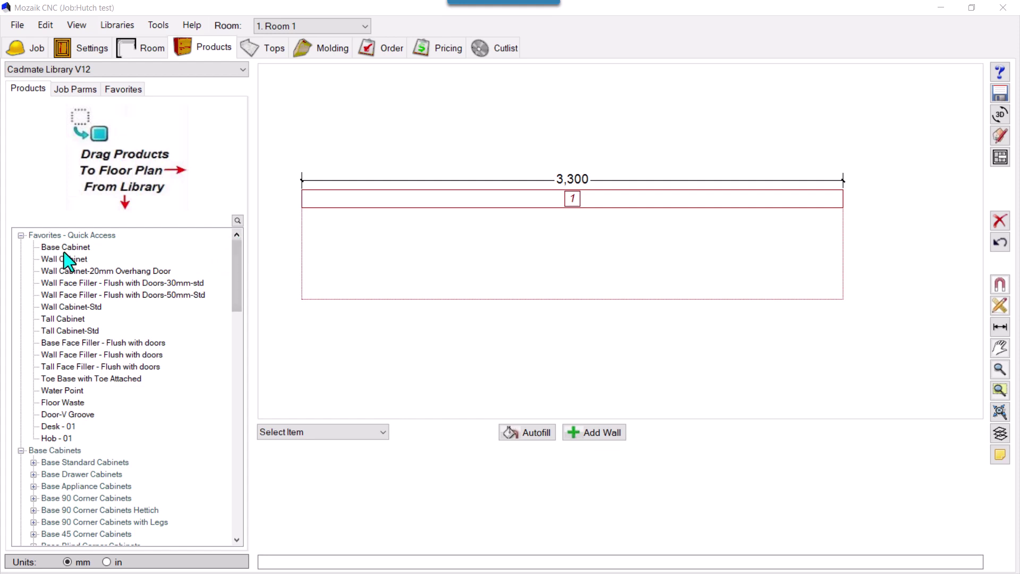
scroll(414, 284, "down", 1)
scroll(406, 274, "up", 1)
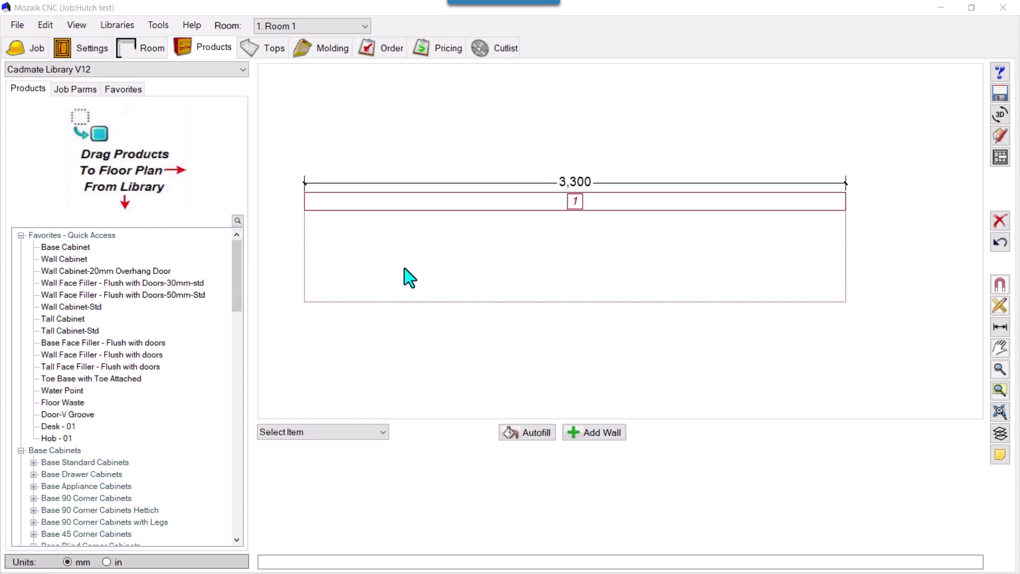
left_click(65, 250)
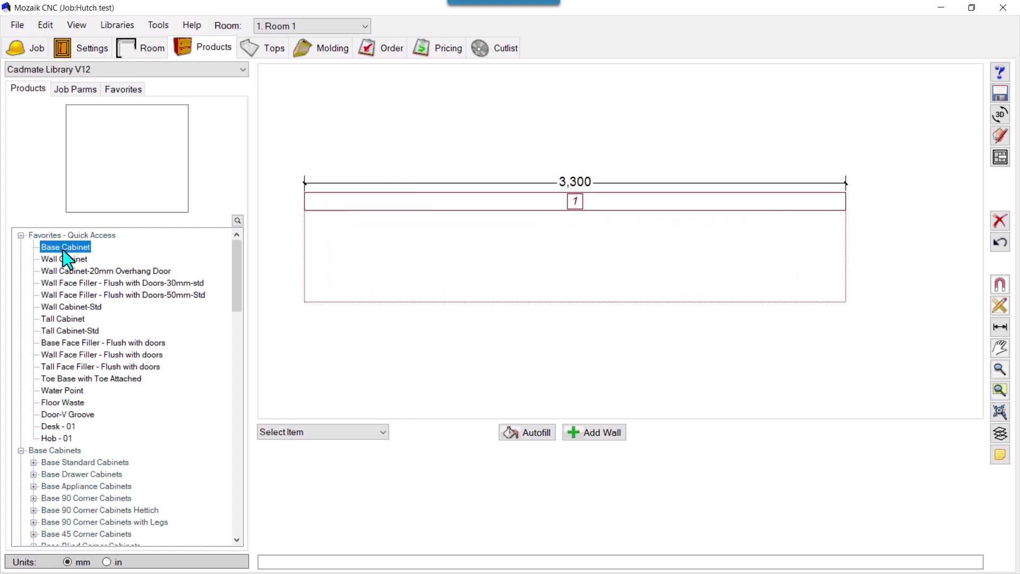
left_click_drag(63, 251, 378, 267)
scroll(325, 280, "up", 2)
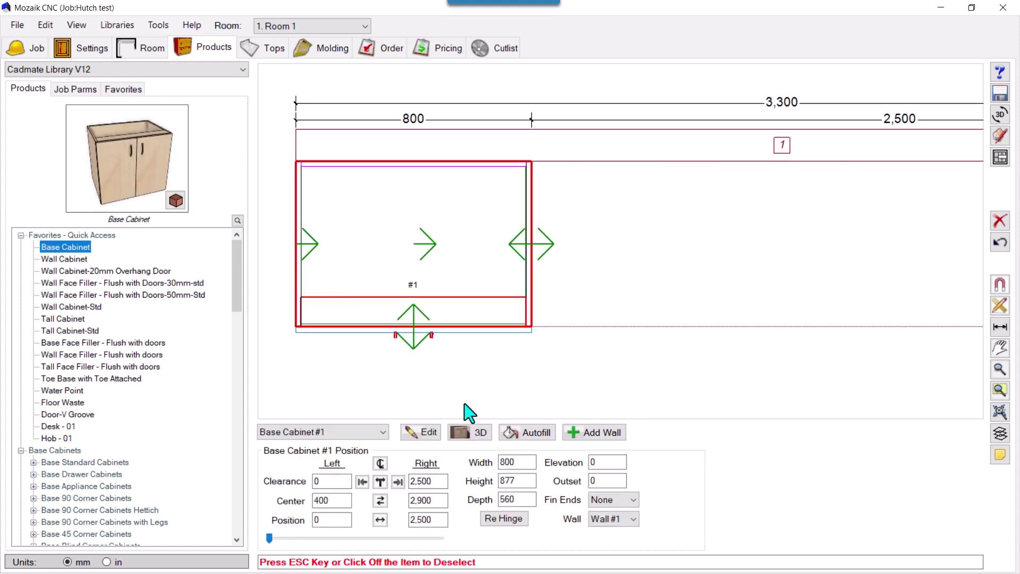
Preview the base cabinet in 3D as a filled perspective and orbit it to the front
left_click(470, 432)
left_click(510, 68)
left_click(525, 123)
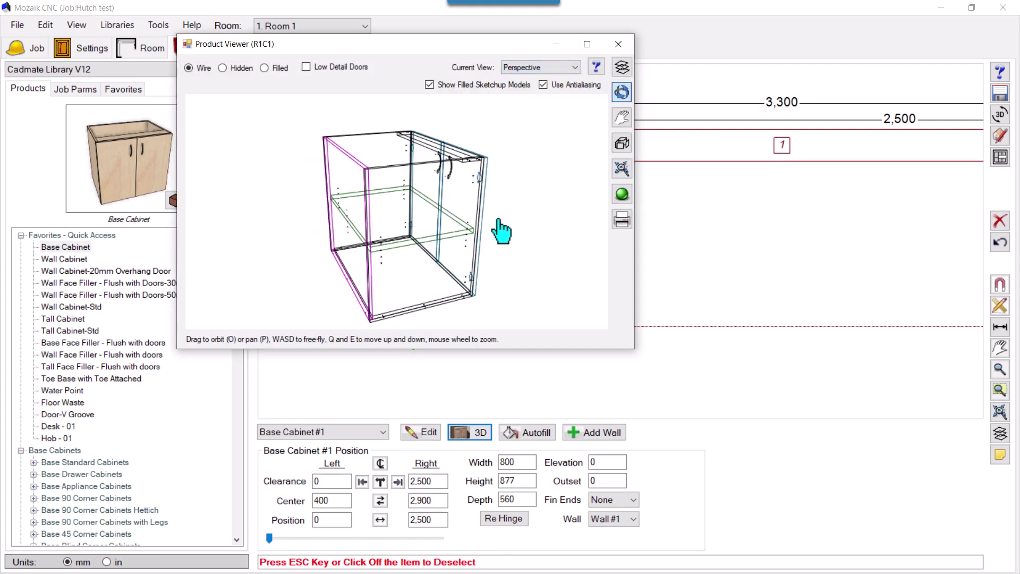
left_click(279, 68)
left_click_drag(453, 234, 424, 160)
left_click_drag(419, 298, 385, 190)
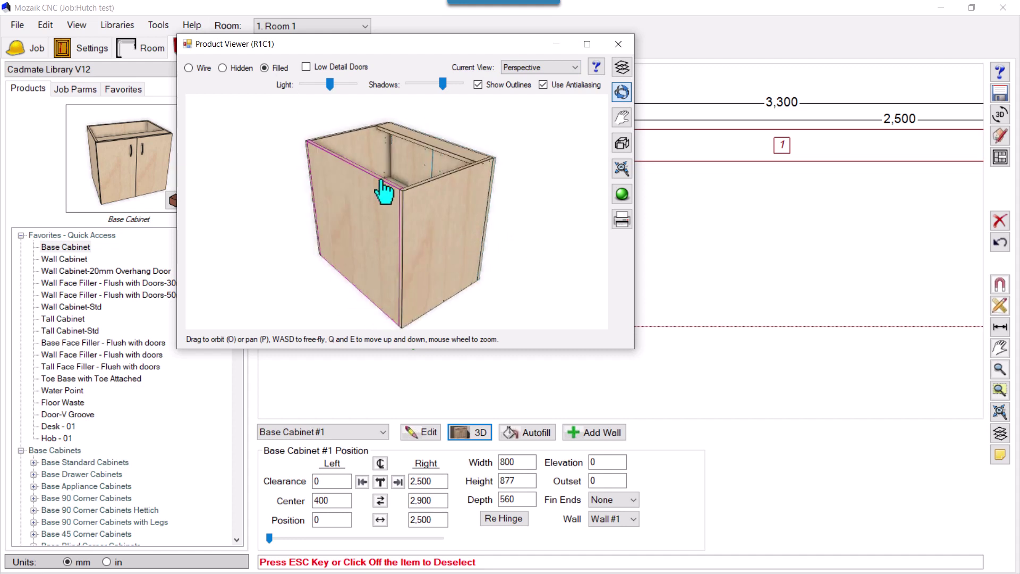
left_click_drag(417, 263, 393, 291)
Close the 3D viewer and reselect the cabinet to show its override options
left_click(617, 47)
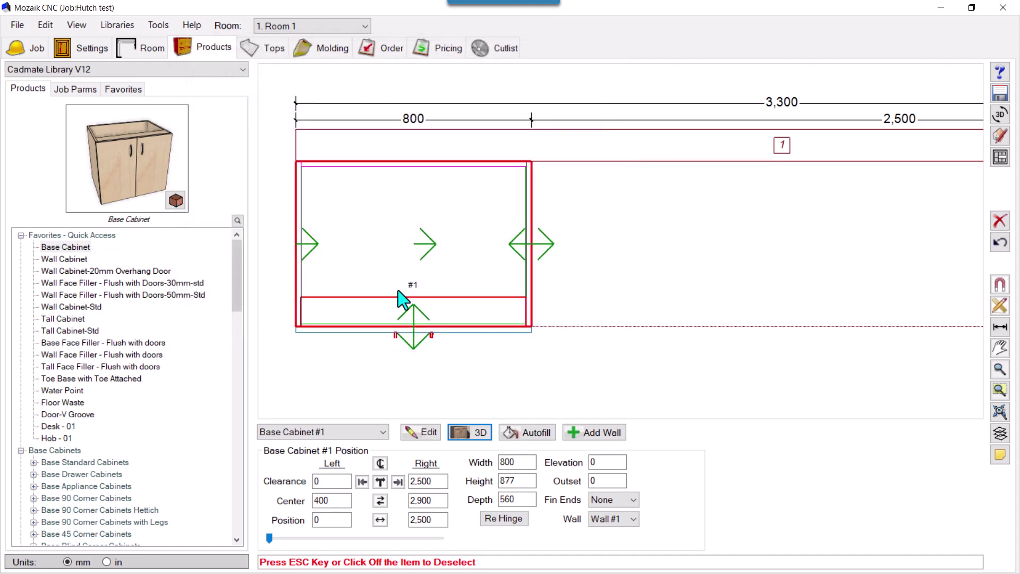
left_click(445, 395)
left_click(422, 257)
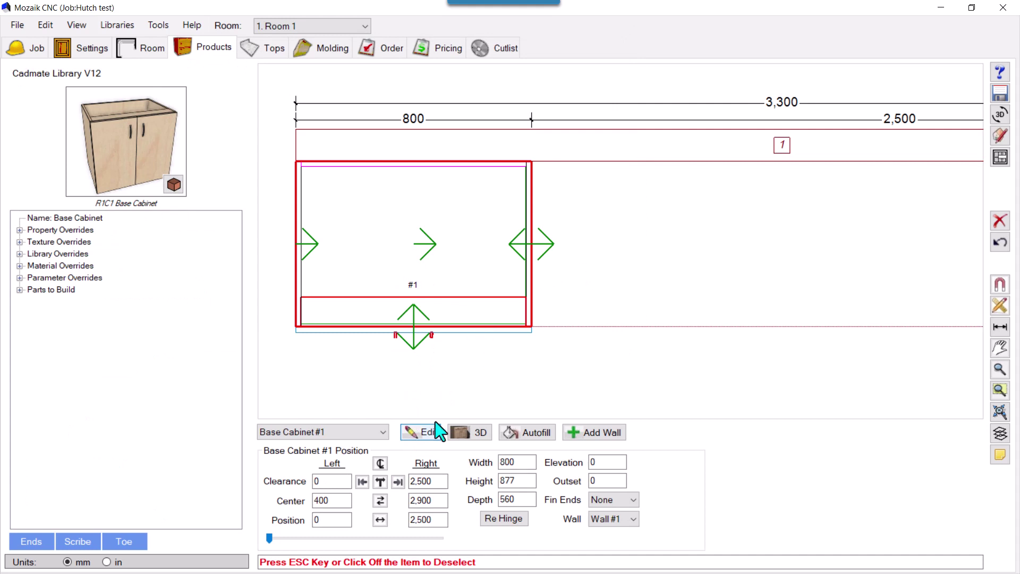
Edit R1C1, select its adjustable middle shelf on the Interior tab, and preview it in 3D
left_click(421, 432)
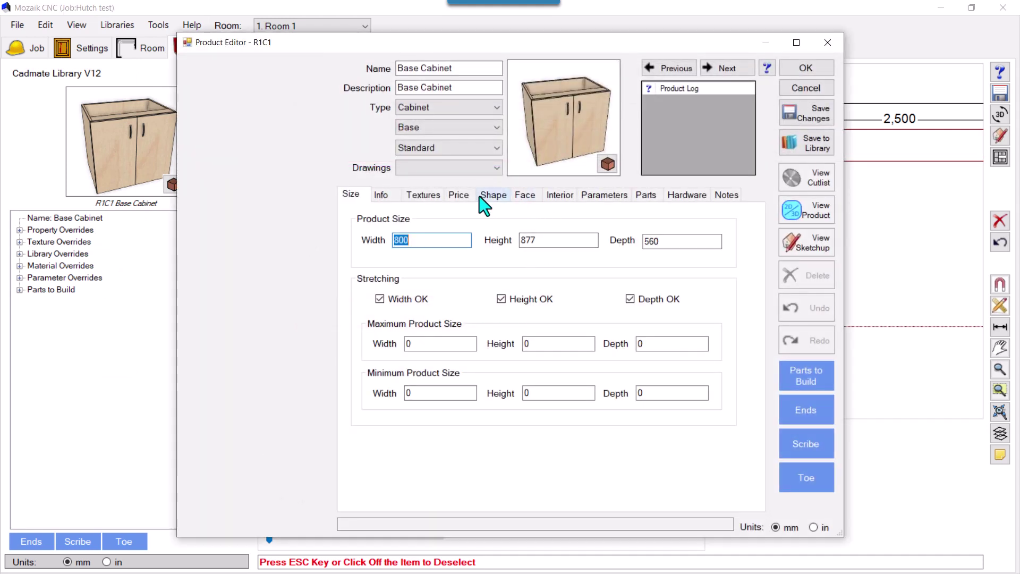
left_click(559, 195)
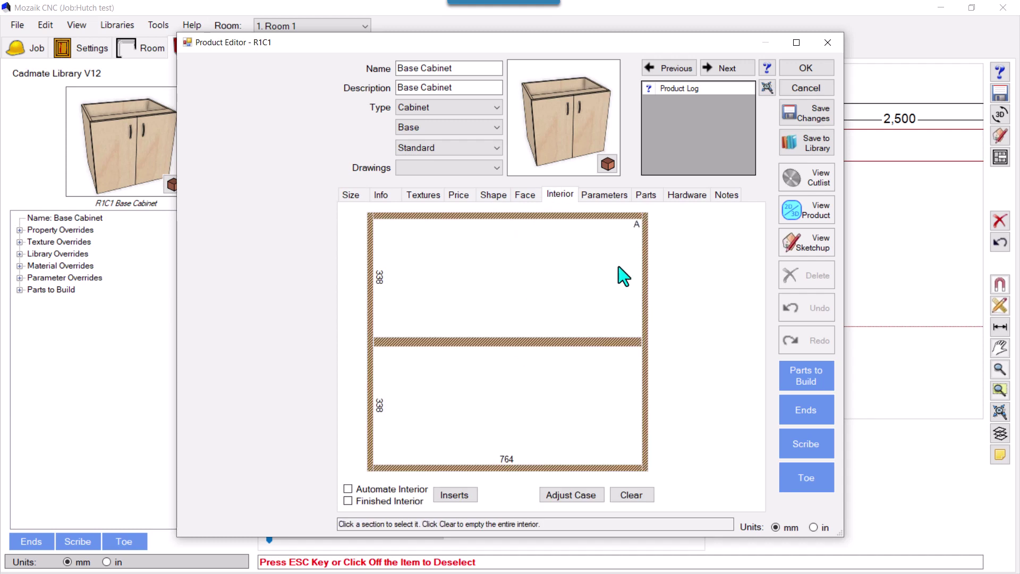
left_click(543, 343)
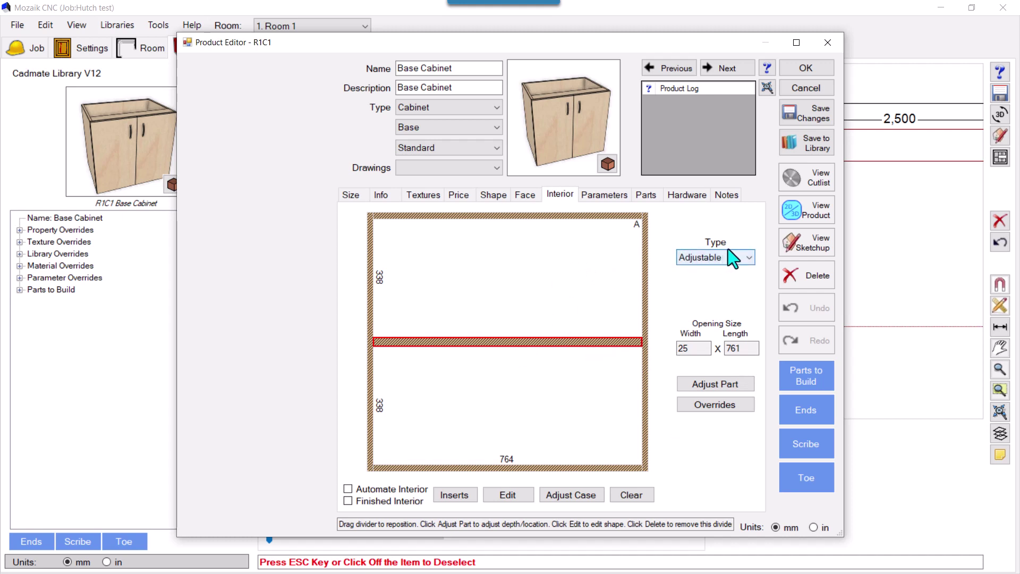
left_click(803, 208)
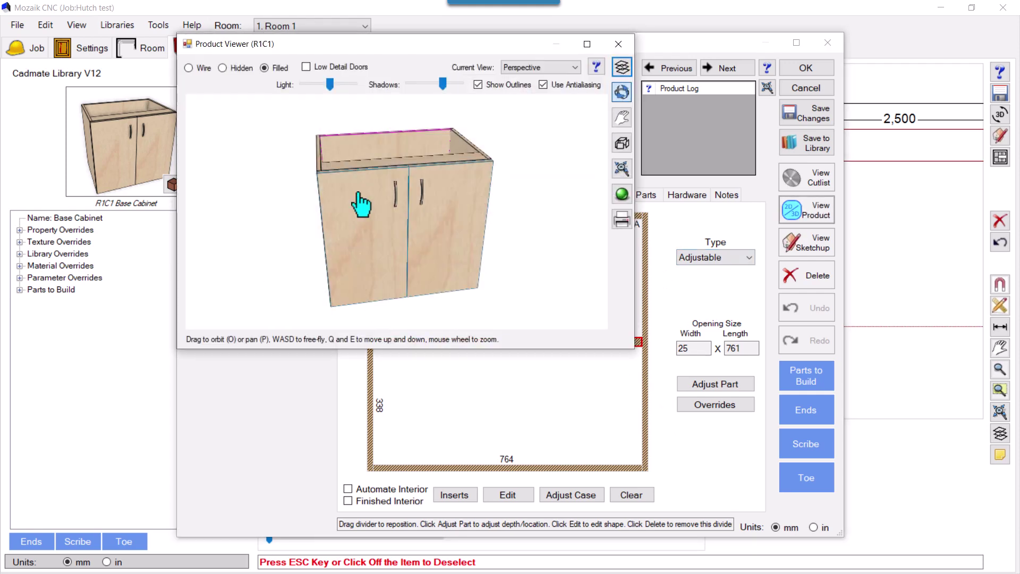
Show the cabinet as a wireframe front elevation beside the Product Editor's interior layout
left_click(203, 68)
left_click(532, 69)
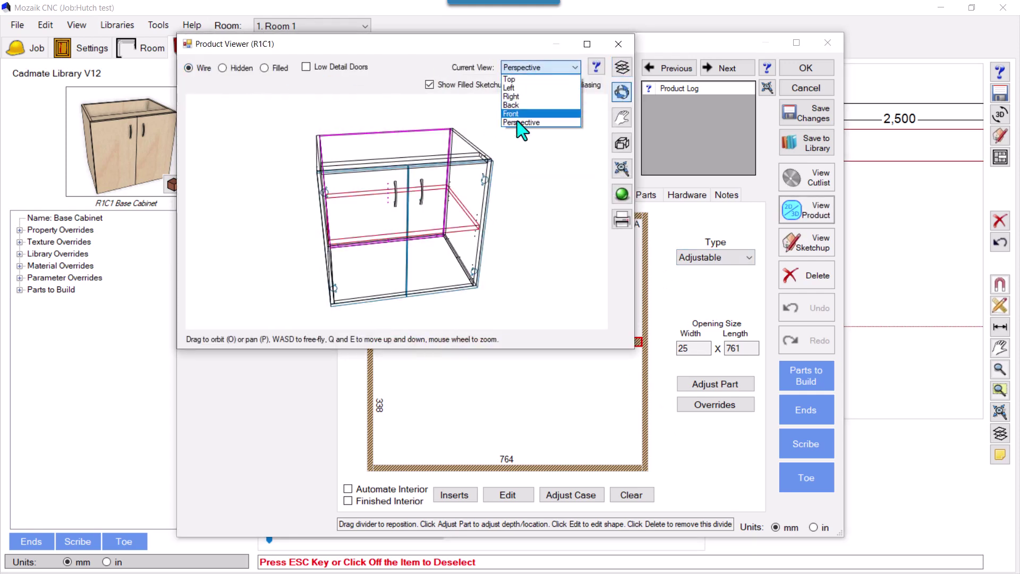
left_click(520, 119)
left_click_drag(408, 49, 221, 131)
left_click(499, 57)
mouse_move(495, 48)
left_mouse_down()
mouse_move(689, 36)
mouse_move(696, 25)
left_mouse_up()
scroll(643, 352, "down", 1)
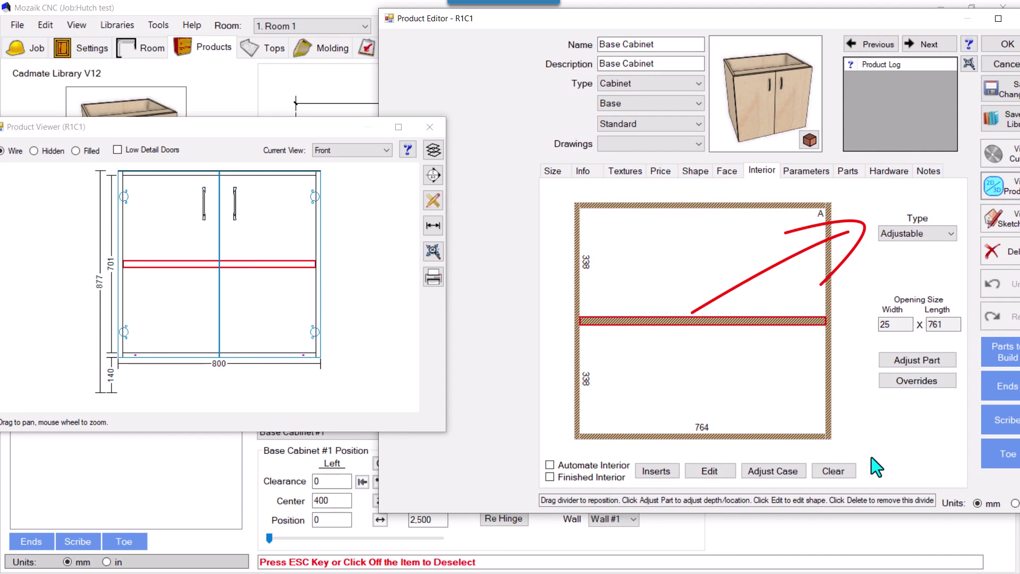
Review the shelf's Adjust Part, Overrides and Adjust Case settings, cancelling each without changes
left_click(902, 359)
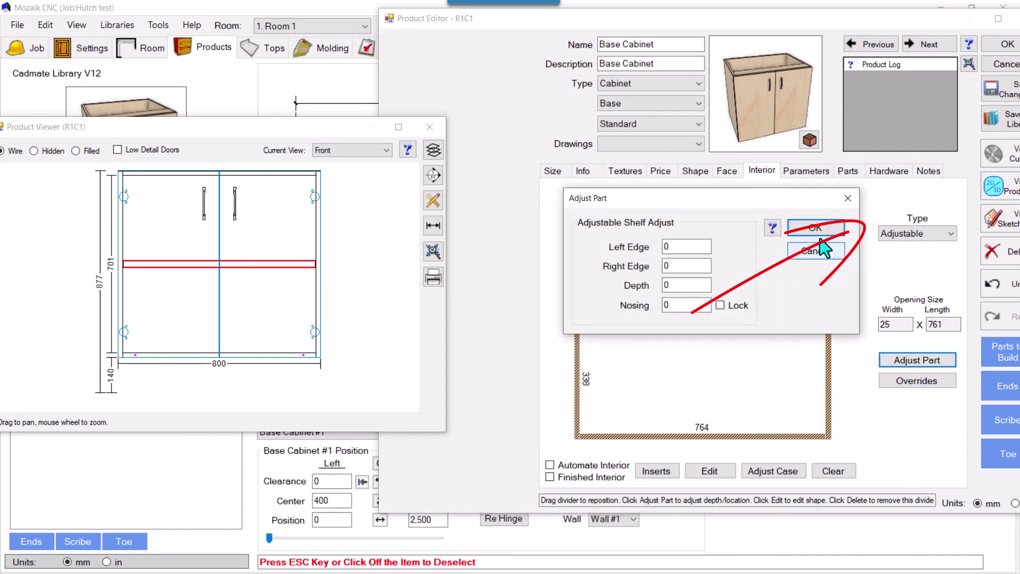
left_click(805, 253)
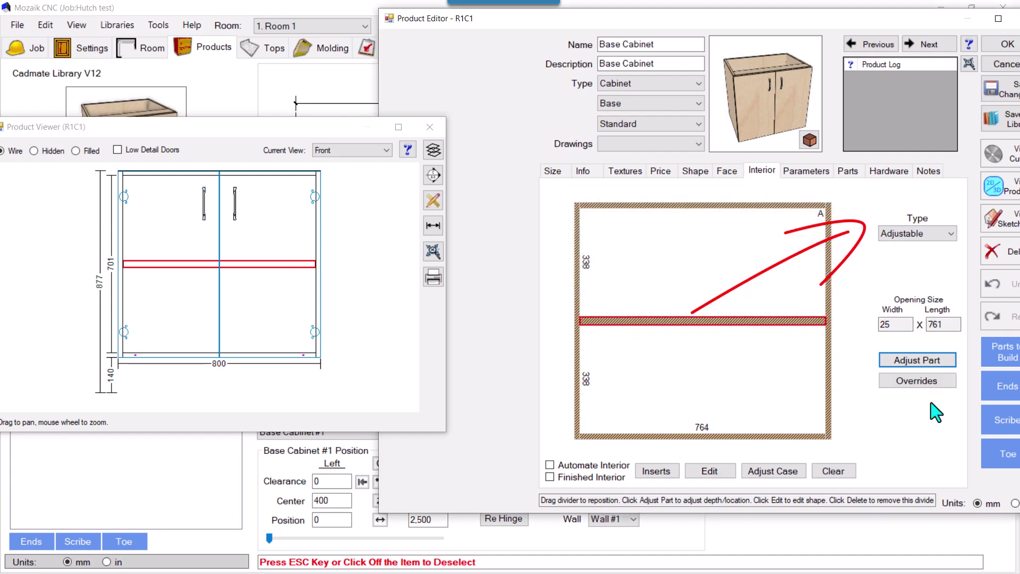
left_click(907, 380)
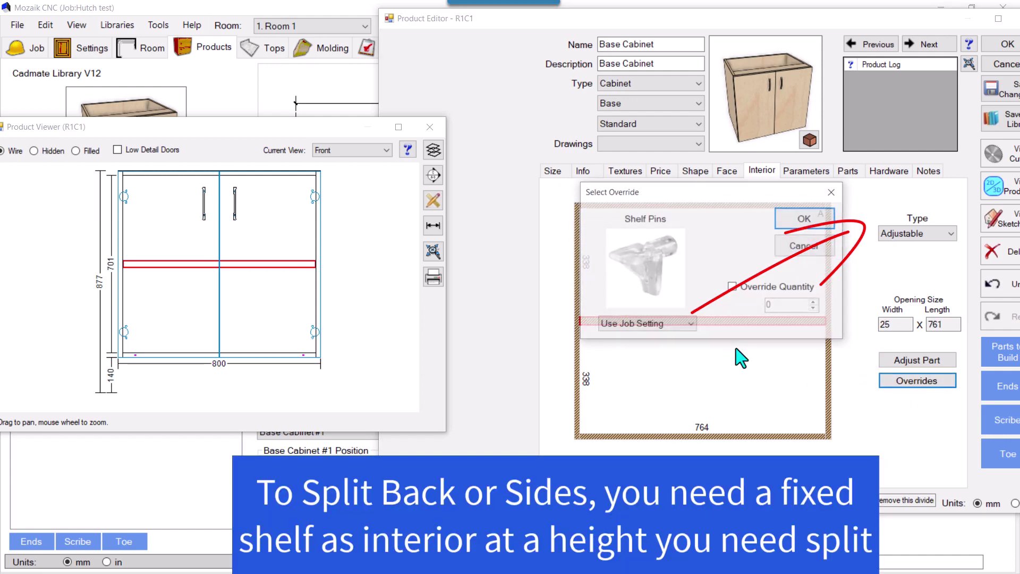
left_click(832, 192)
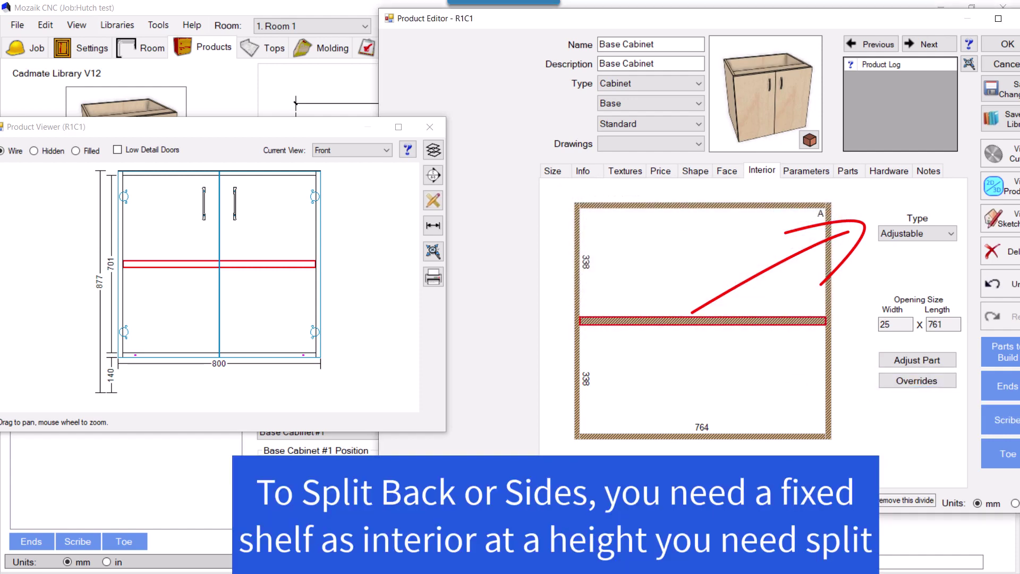
left_click(1007, 420)
left_click(857, 131)
Delete the adjustable shelf and split the opening into 2 equal sections with a Fixed divider
key("Delete")
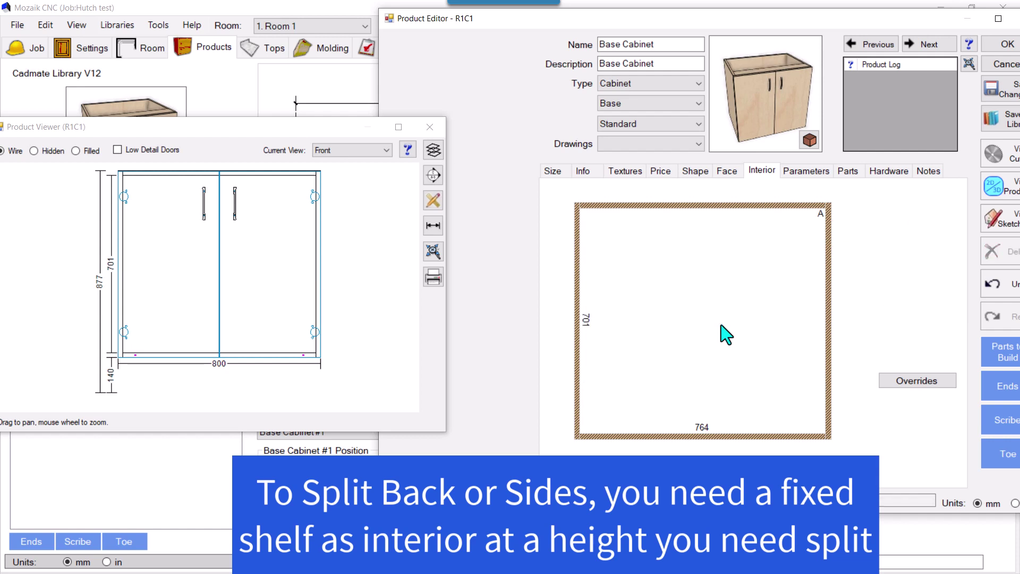
left_click(724, 332)
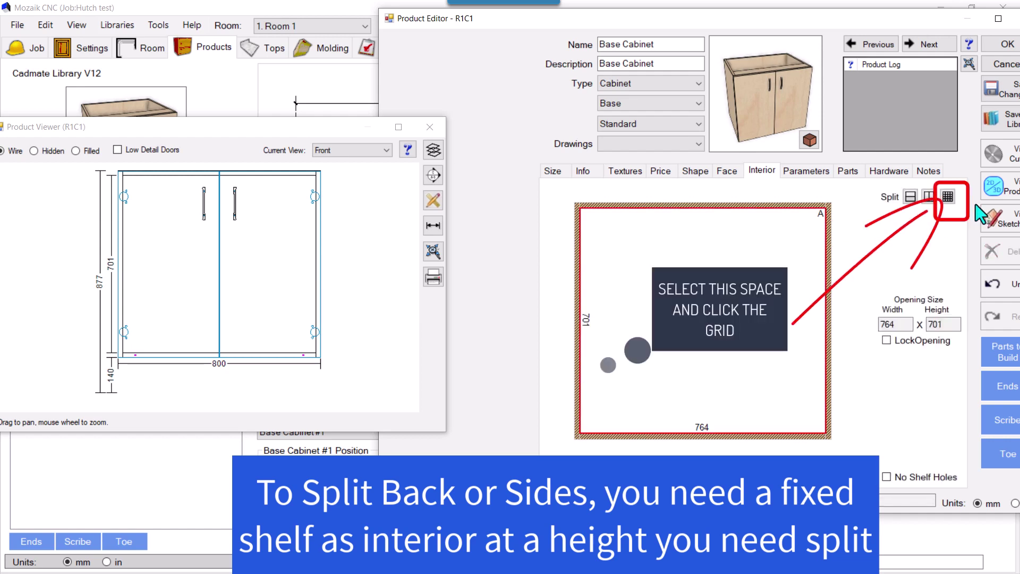
left_click(948, 197)
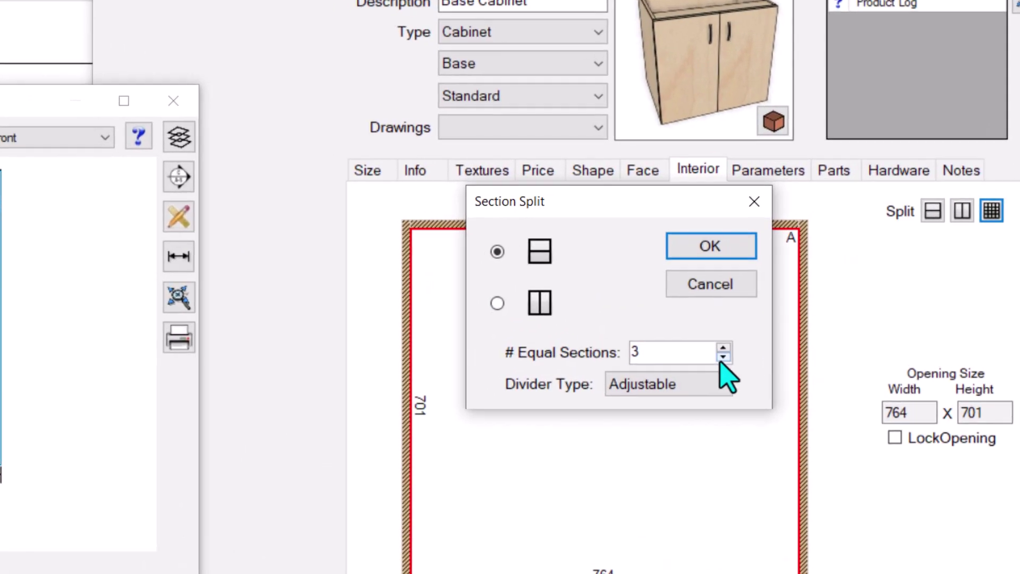
left_click(723, 356)
left_click(672, 385)
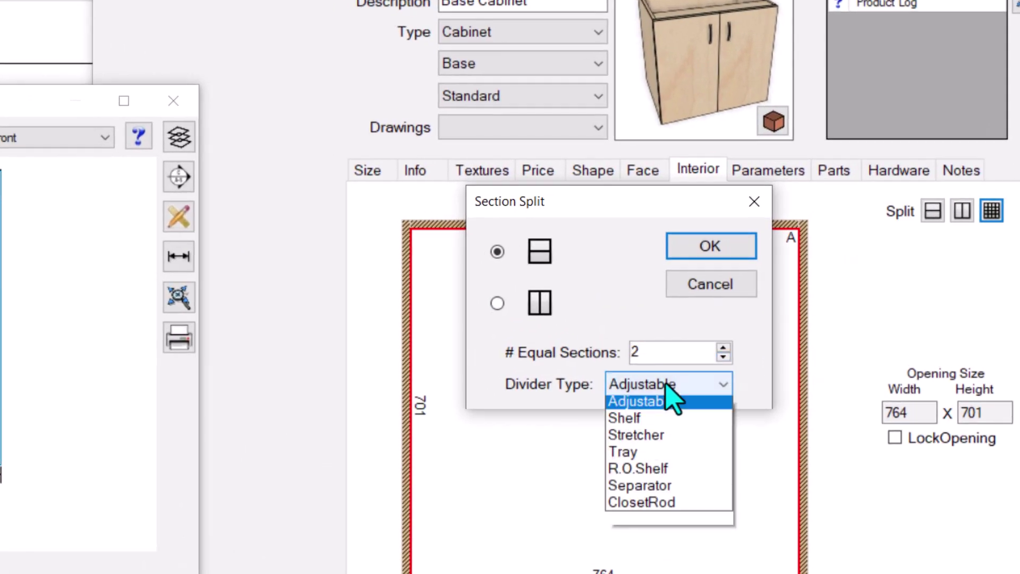
left_click(658, 401)
left_click(696, 245)
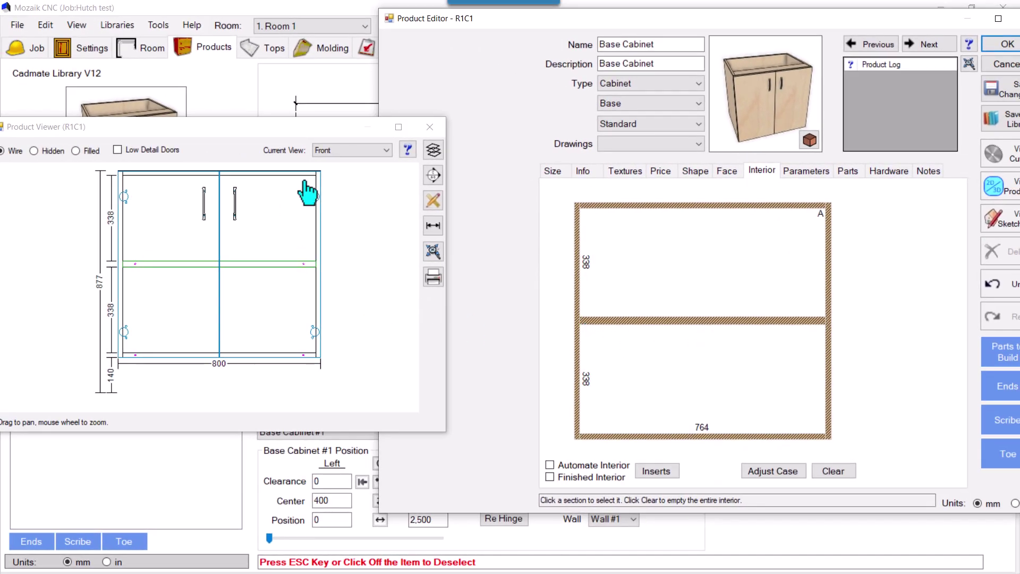
Select the fixed shelf to reveal Split Ends/Split Back, and view the cabinet filled in perspective
left_click(683, 303)
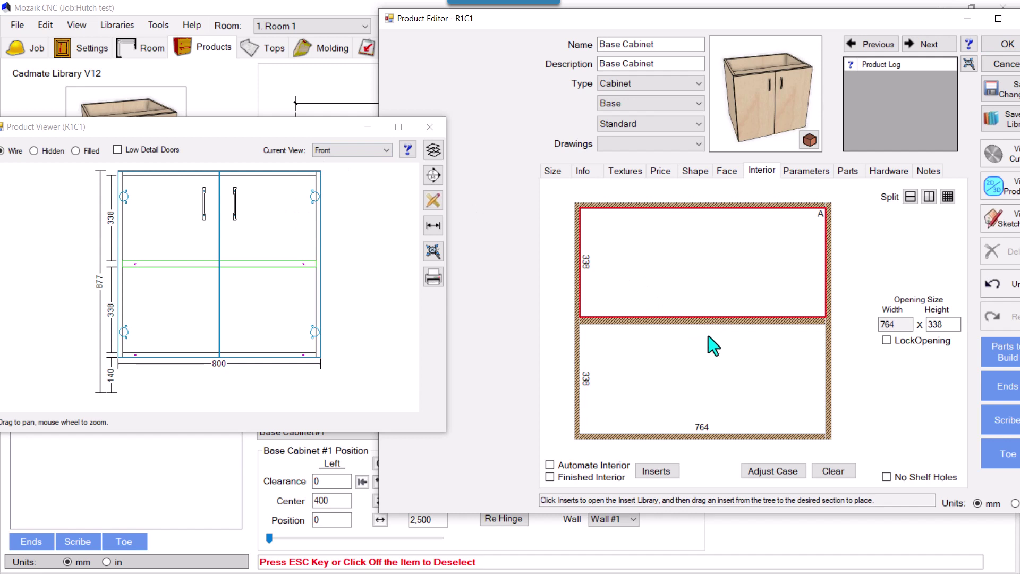
left_click(696, 323)
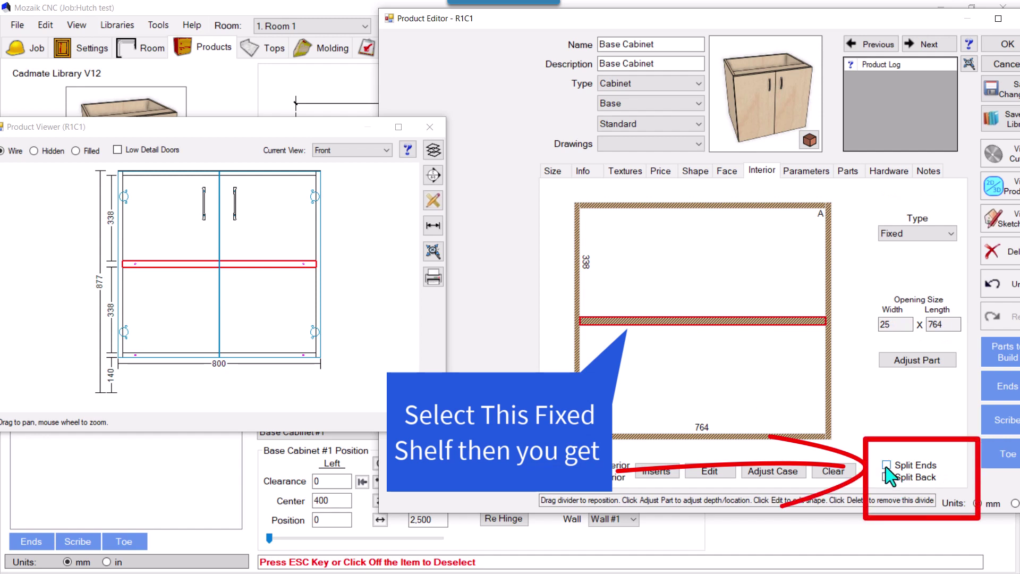
left_click(334, 151)
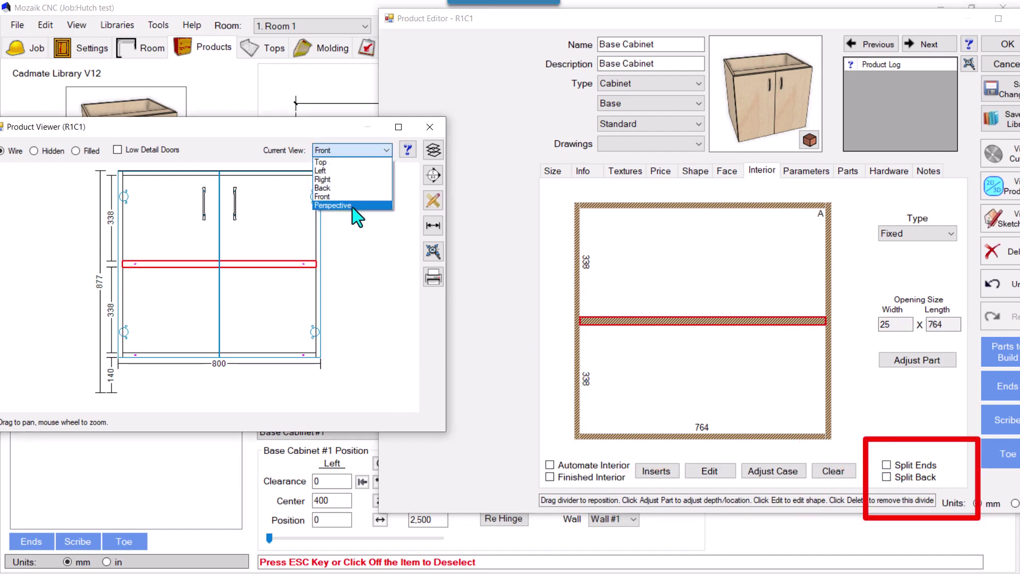
left_click(353, 218)
left_click(75, 151)
left_click_drag(250, 319, 246, 269)
left_click_drag(363, 366, 160, 287)
left_click_drag(321, 319, 258, 326)
left_click_drag(315, 361, 353, 358)
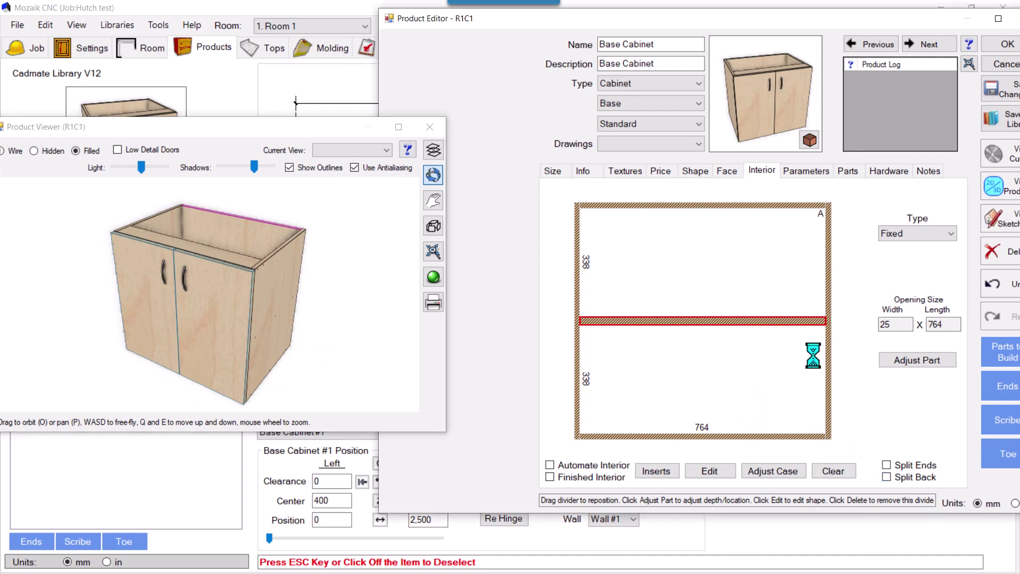
Tick Split Back on the fixed shelf divider and enlarge the viewer to show the divided back
left_click(770, 337)
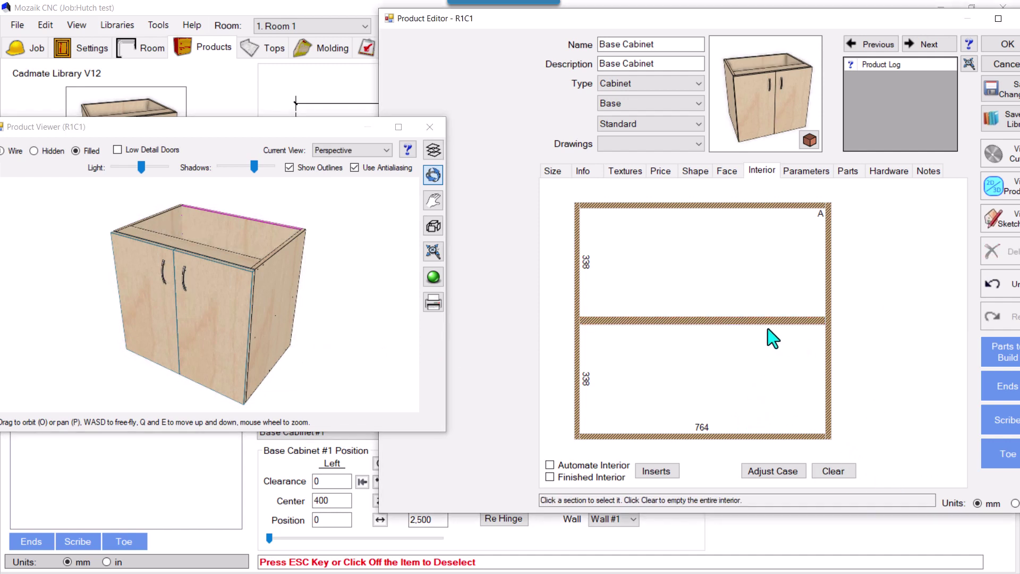
left_click(736, 322)
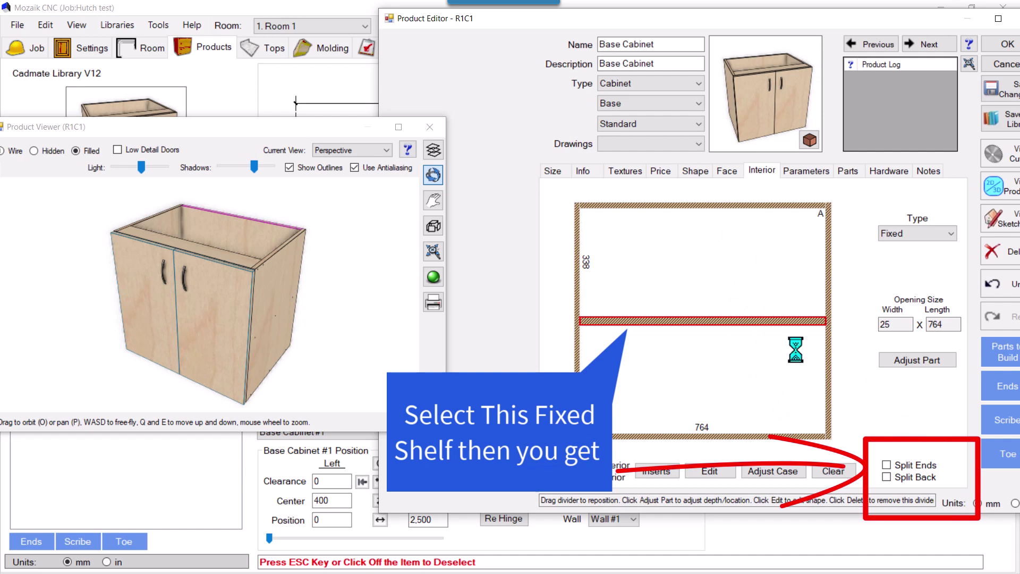
left_click(749, 323)
left_click(749, 323)
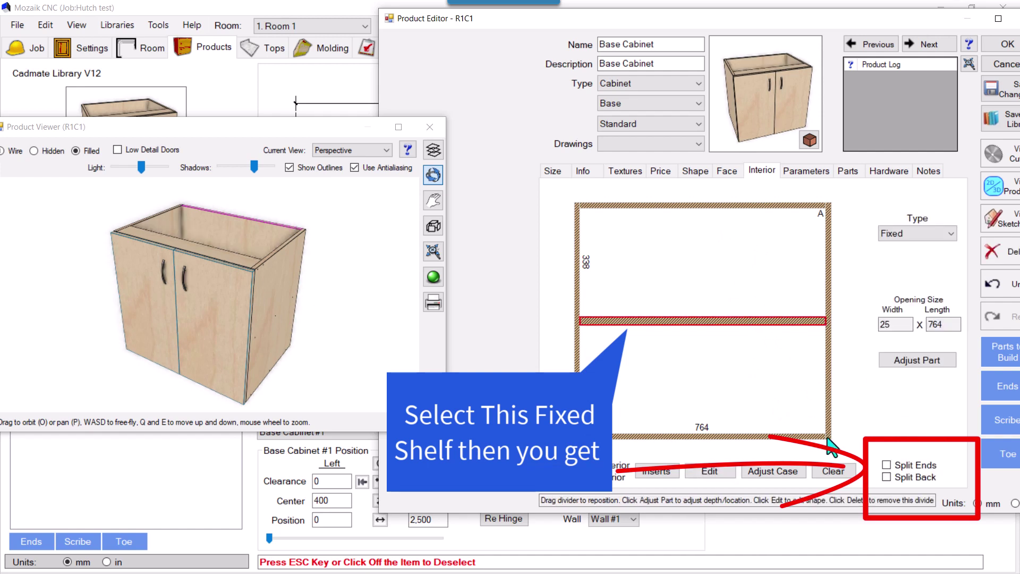
left_click(885, 478)
left_click_drag(310, 354, 269, 368)
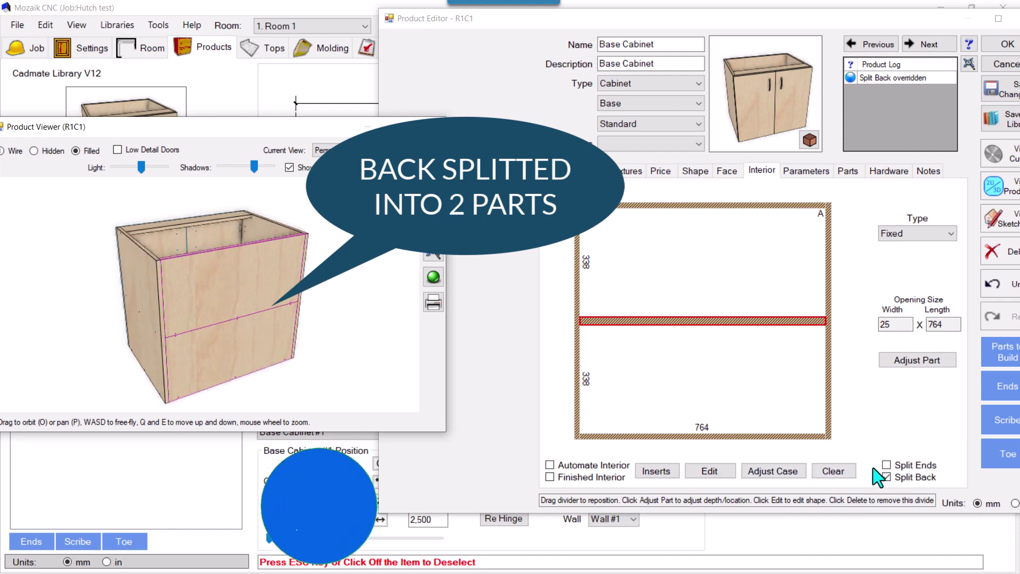
left_click_drag(212, 127, 284, 46)
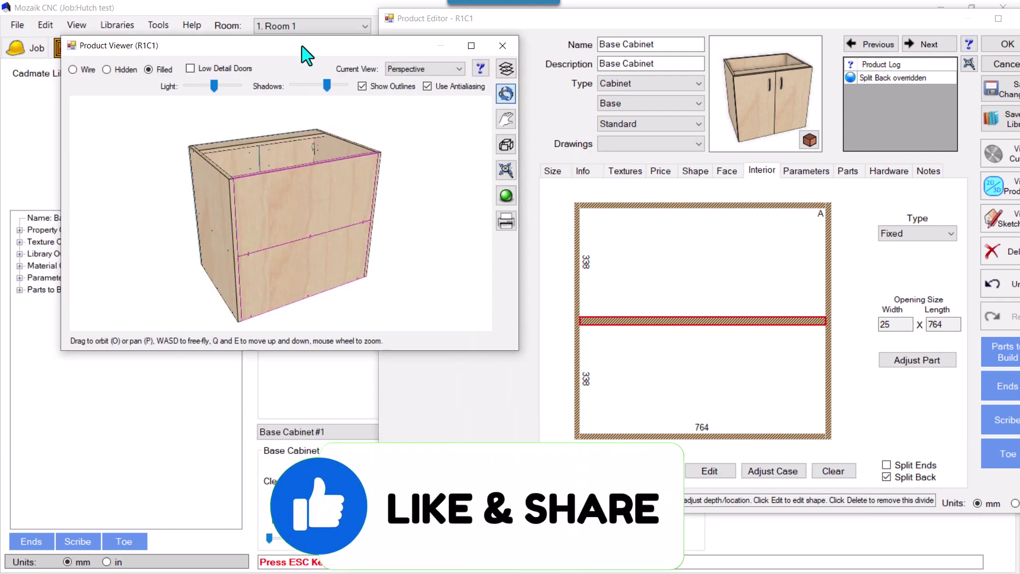
left_click_drag(511, 350, 530, 516)
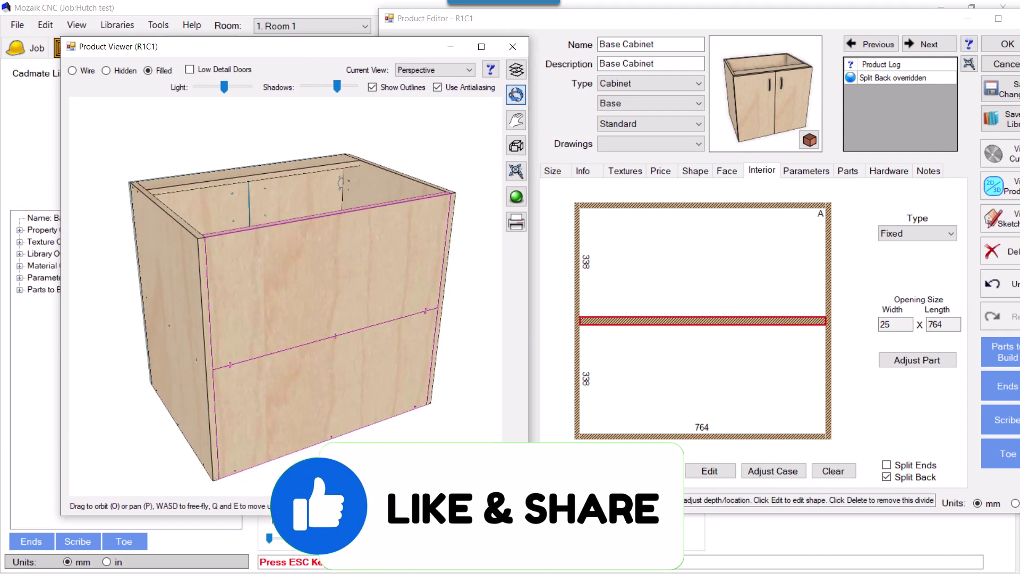
Highlight both UBack back panels from the Parts list, in solid and wireframe views
left_click(848, 171)
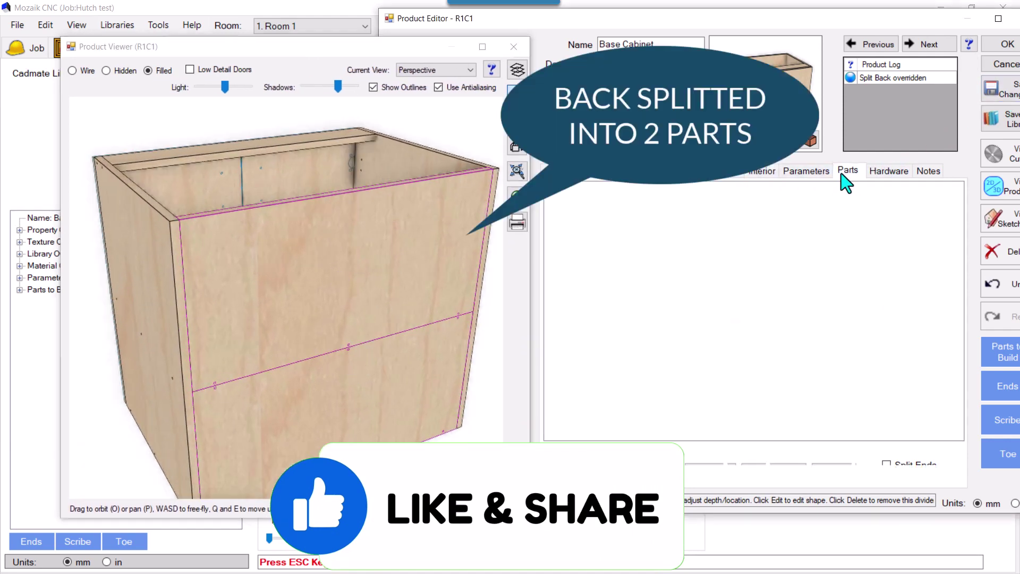
left_click(606, 298)
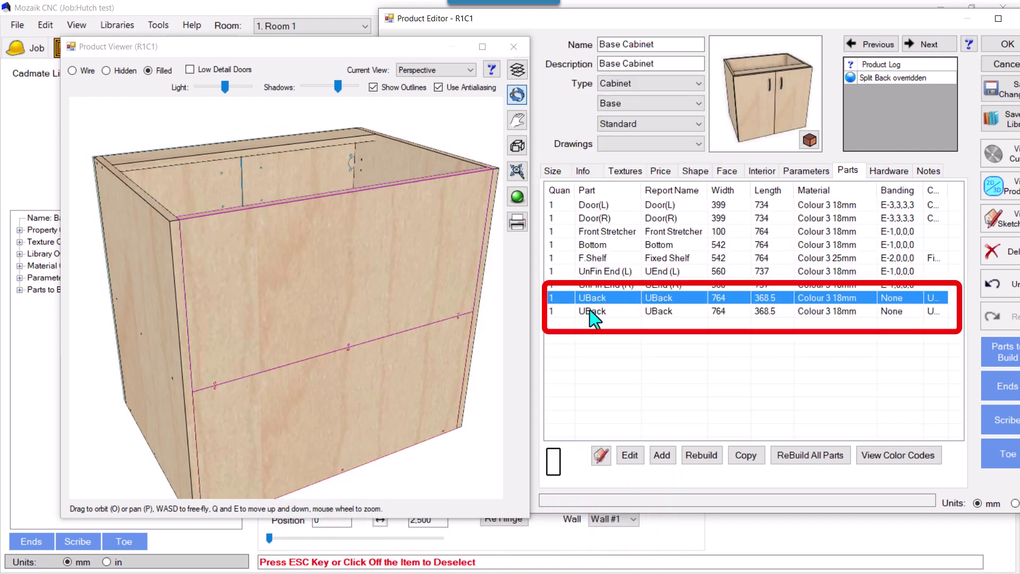
left_click(596, 312)
left_click(72, 71)
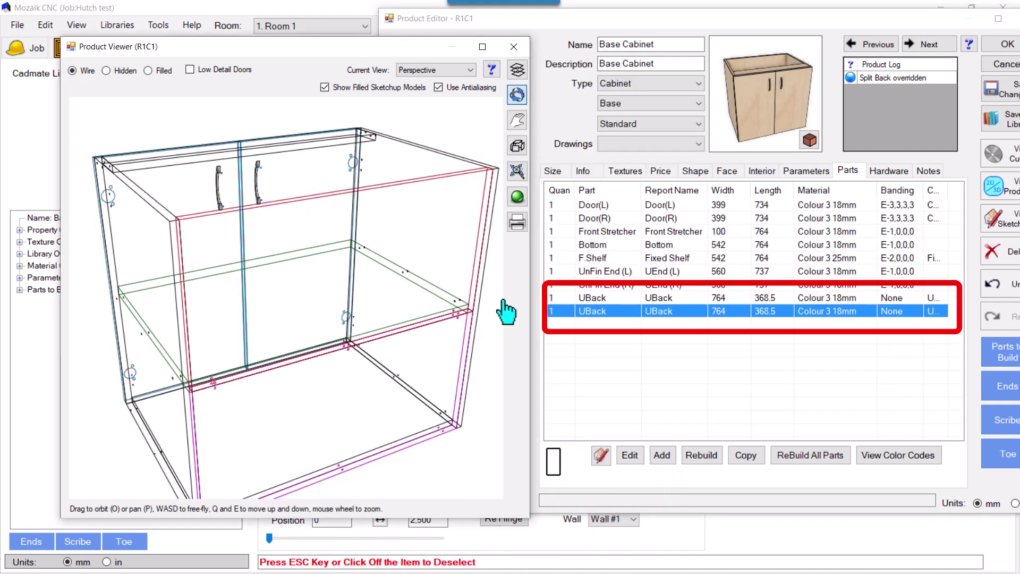
left_click(588, 297)
scroll(212, 291, "down", 1)
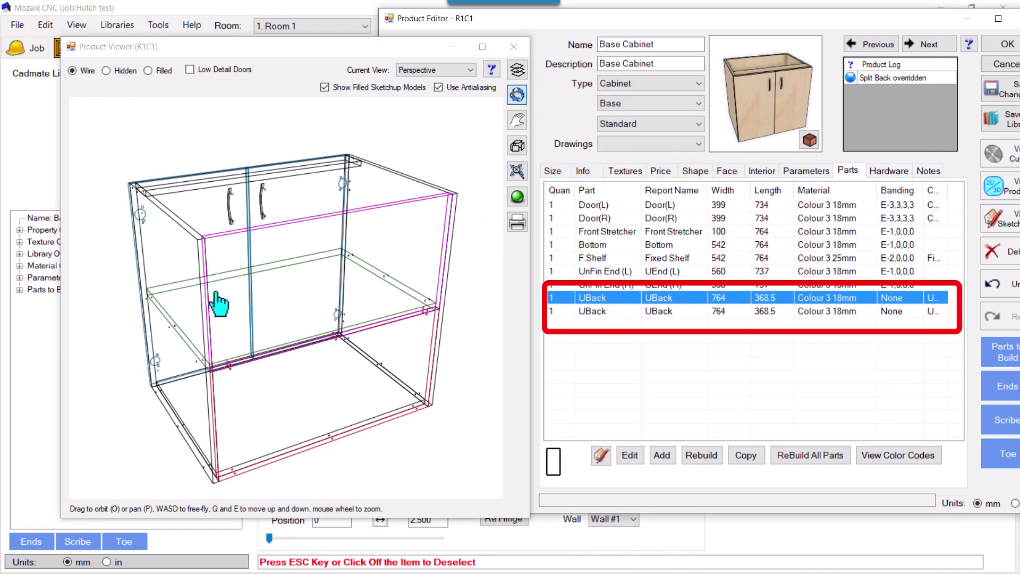
left_click(599, 312)
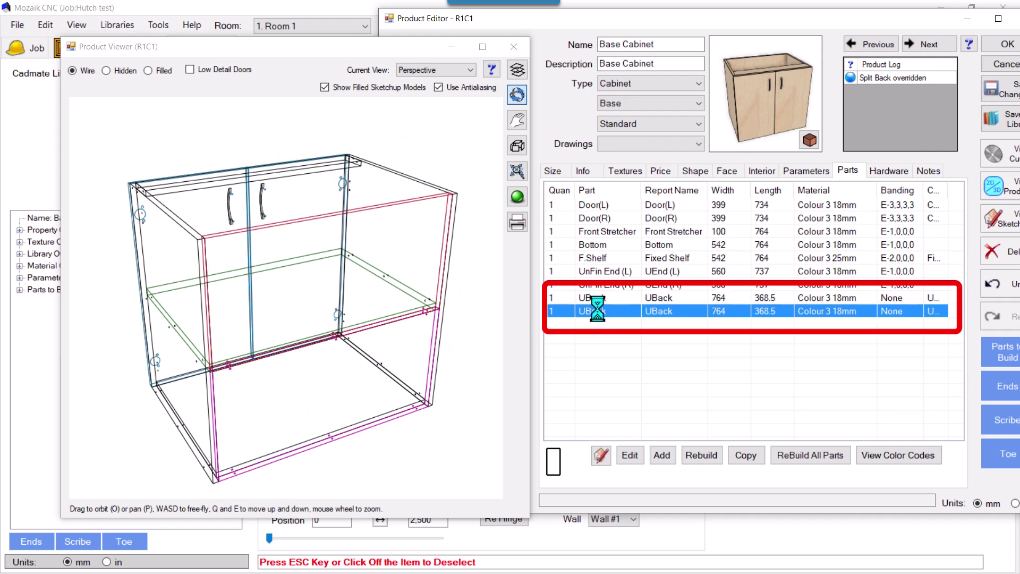
scroll(398, 449, "up", 1)
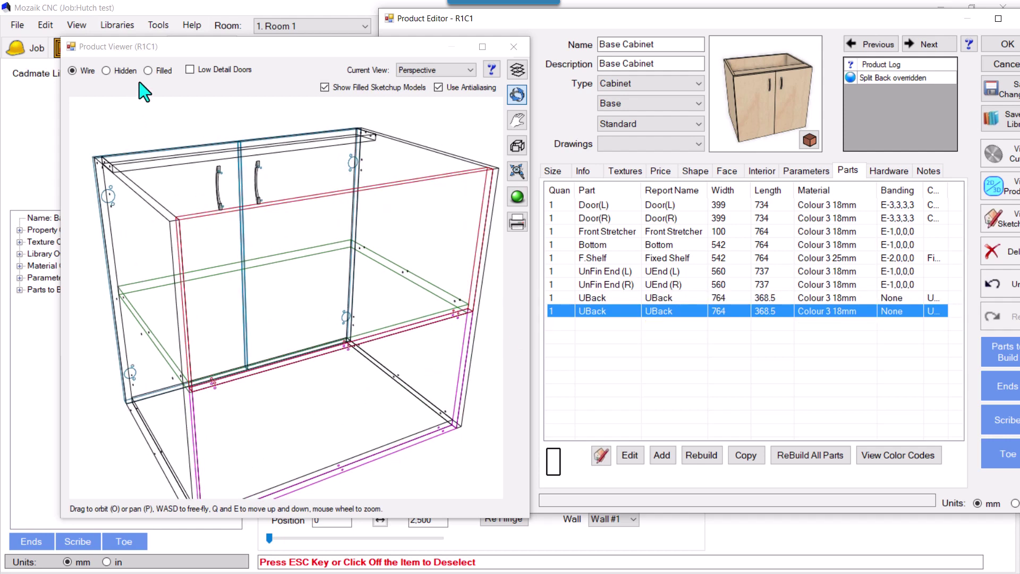
Return to the Interior layout and show the cabinet as solid filled panels
left_click(762, 170)
left_click_drag(273, 300, 295, 295)
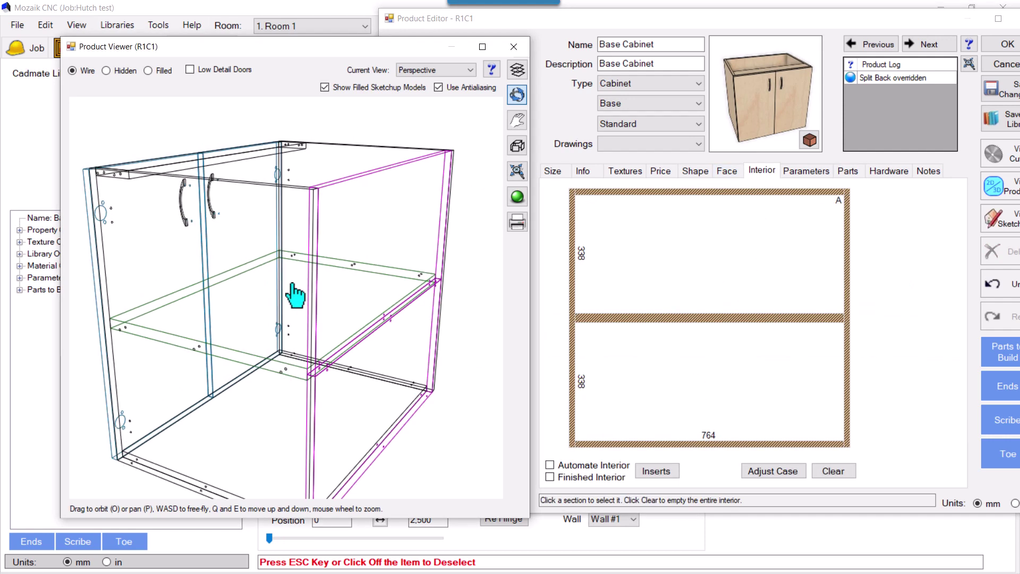
left_click(148, 70)
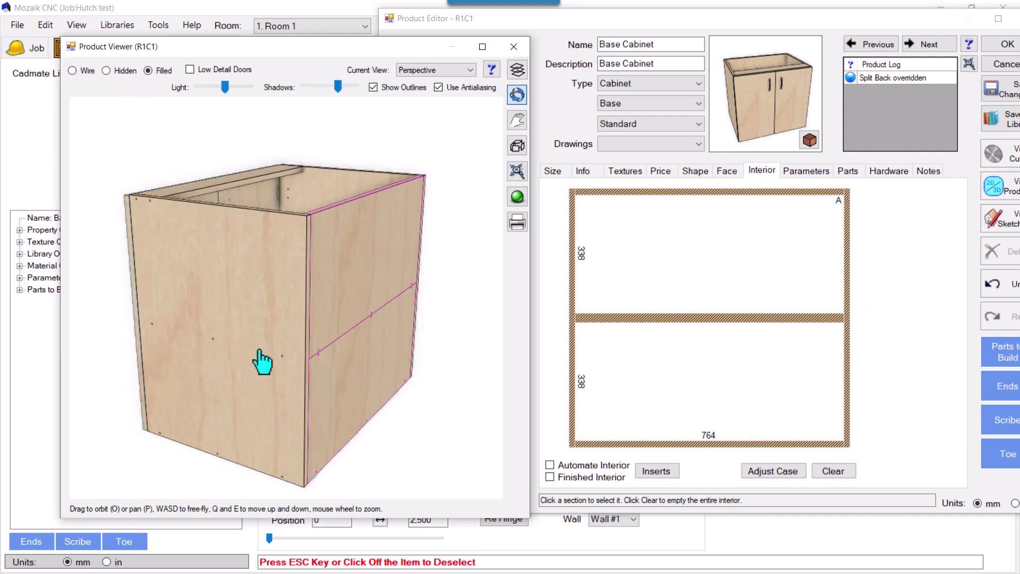
Turn on Split Ends for the fixed shelf divider so both end panels divide there
left_click(690, 319)
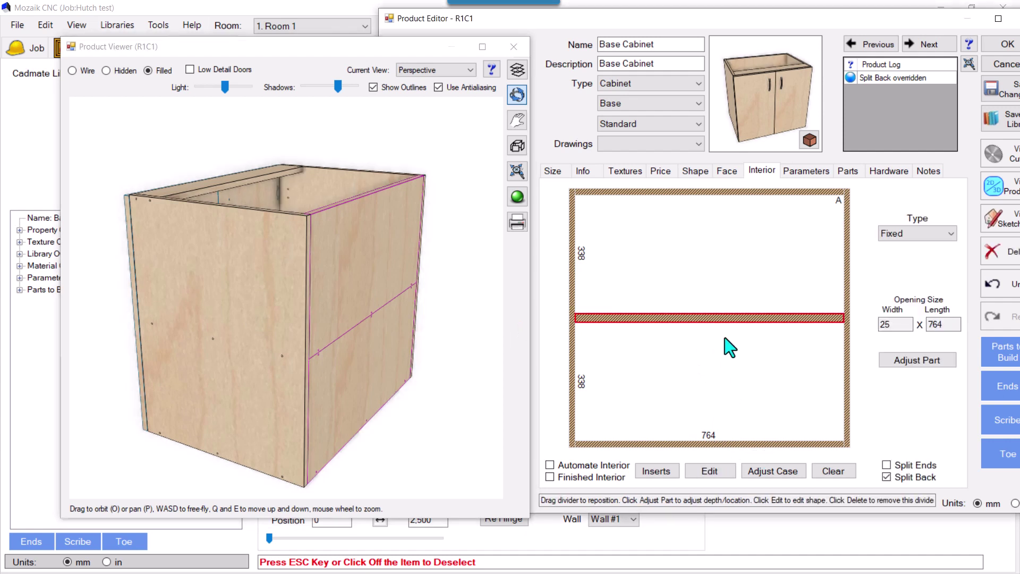
left_click(887, 466)
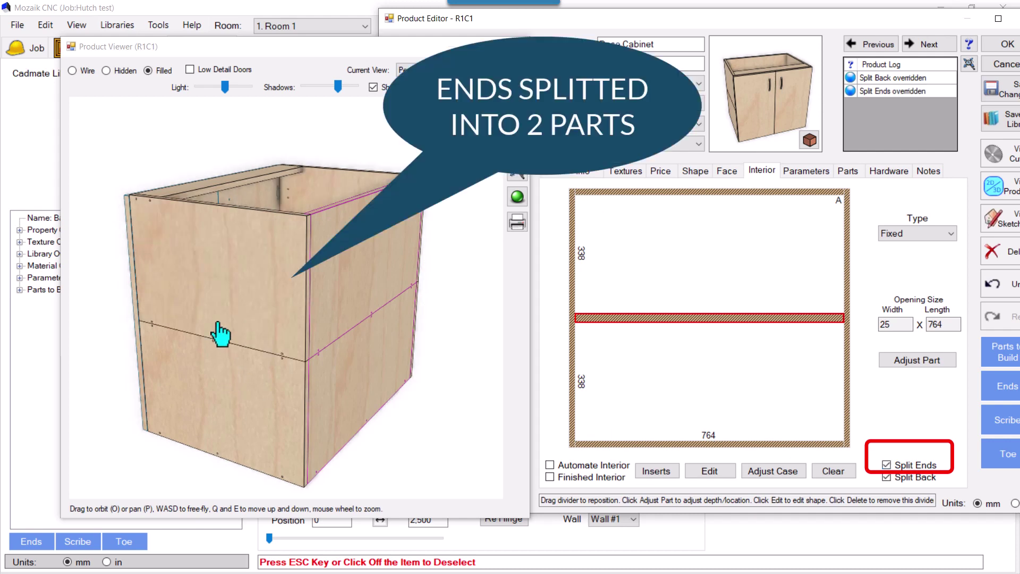
mouse_move(402, 366)
left_mouse_down()
mouse_move(296, 364)
mouse_move(319, 364)
mouse_move(358, 394)
left_mouse_up()
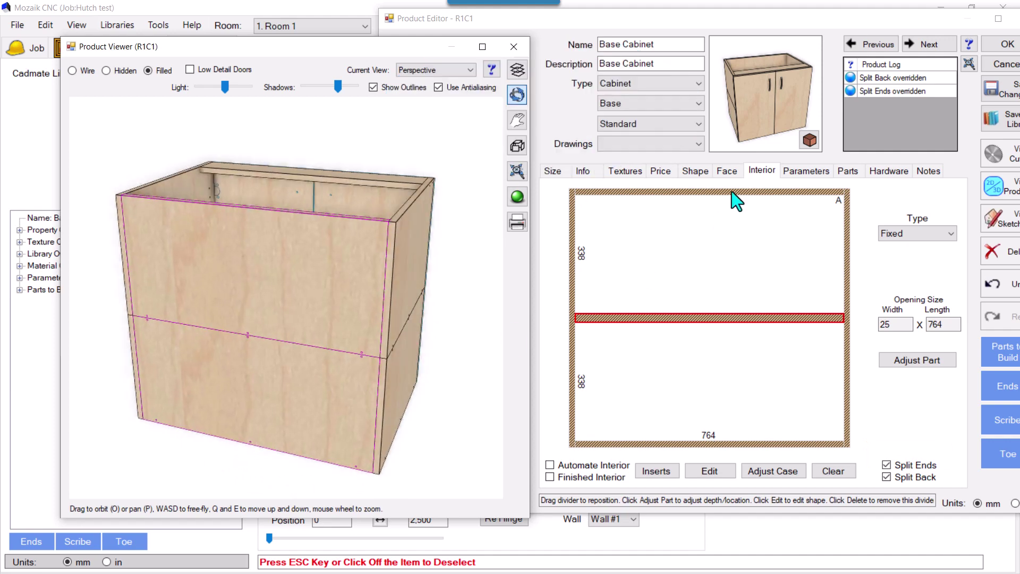
In the parts list, check the two UnFin End (L) pieces, each 368.5 long
left_click(847, 171)
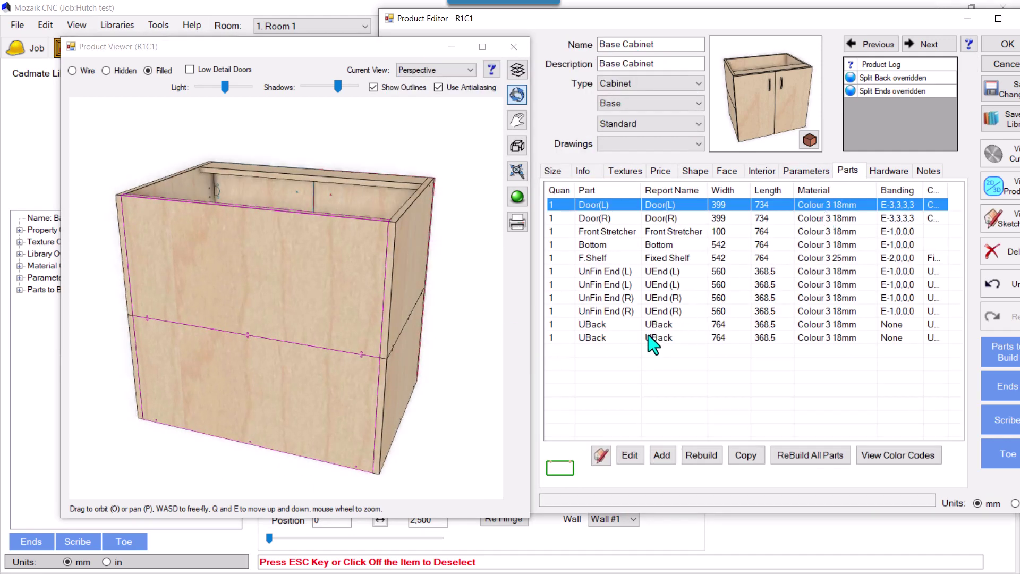
left_click(608, 272)
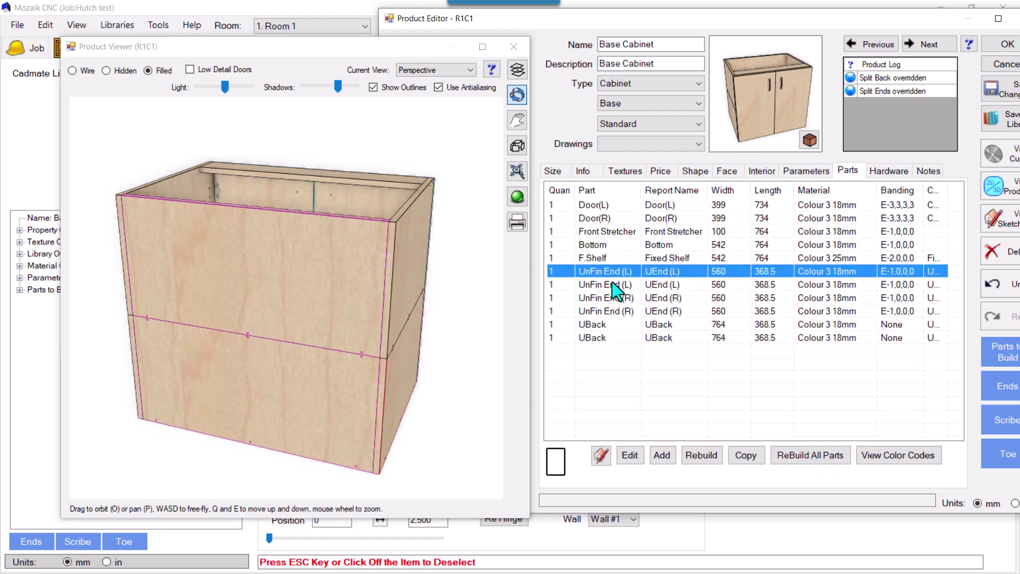
left_click_drag(401, 291, 349, 308)
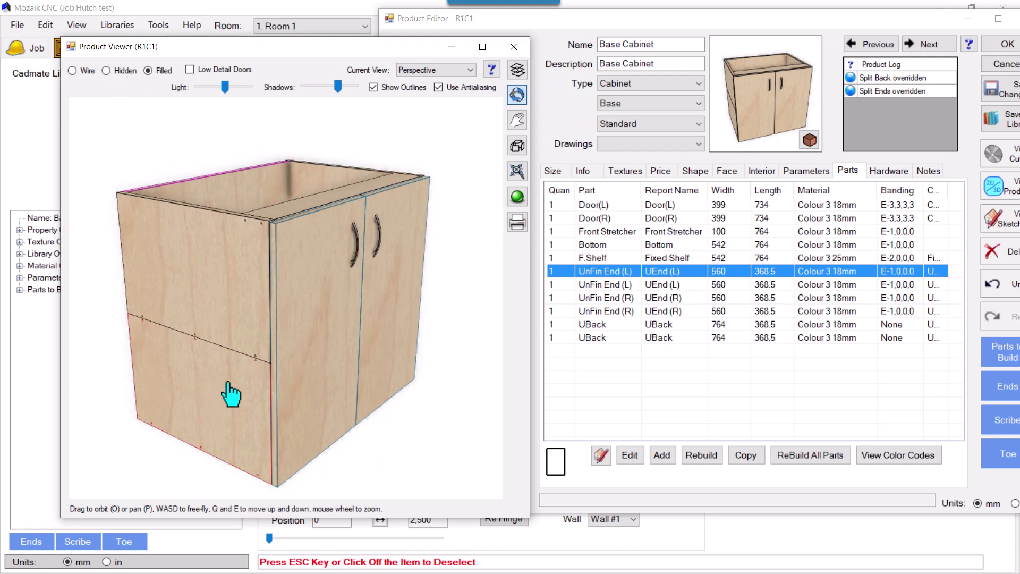
left_click(589, 284)
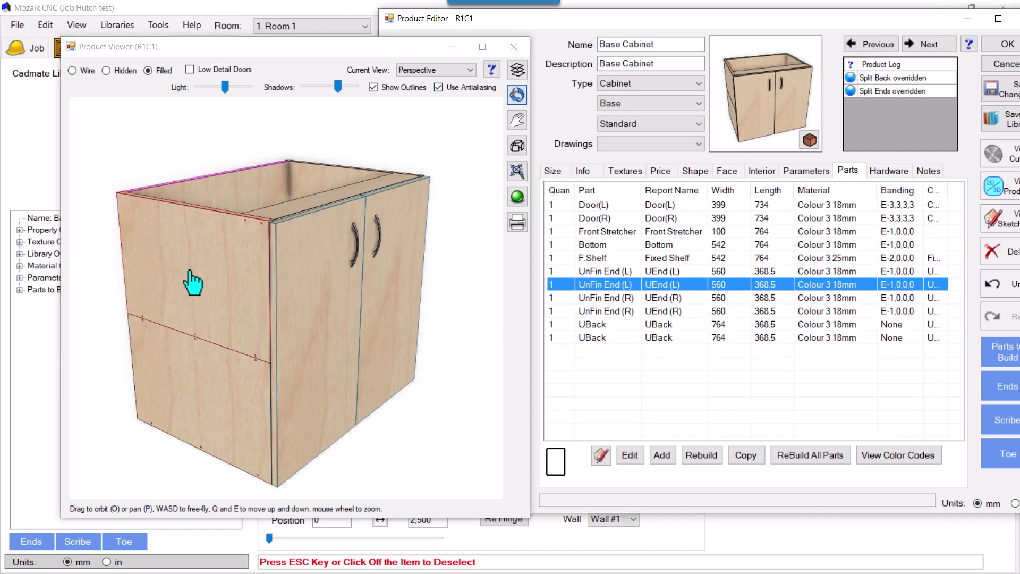
Show the cabinet as a wireframe and check the two UnFin End (R) pieces
left_click(72, 70)
left_click(582, 298)
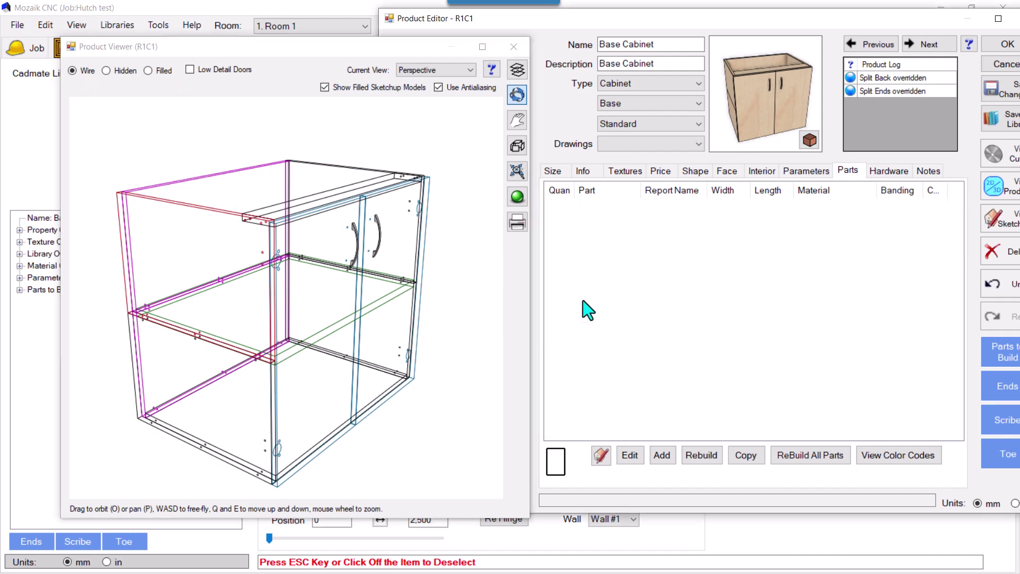
mouse_move(420, 379)
left_mouse_down()
mouse_move(372, 367)
mouse_move(422, 364)
left_mouse_up()
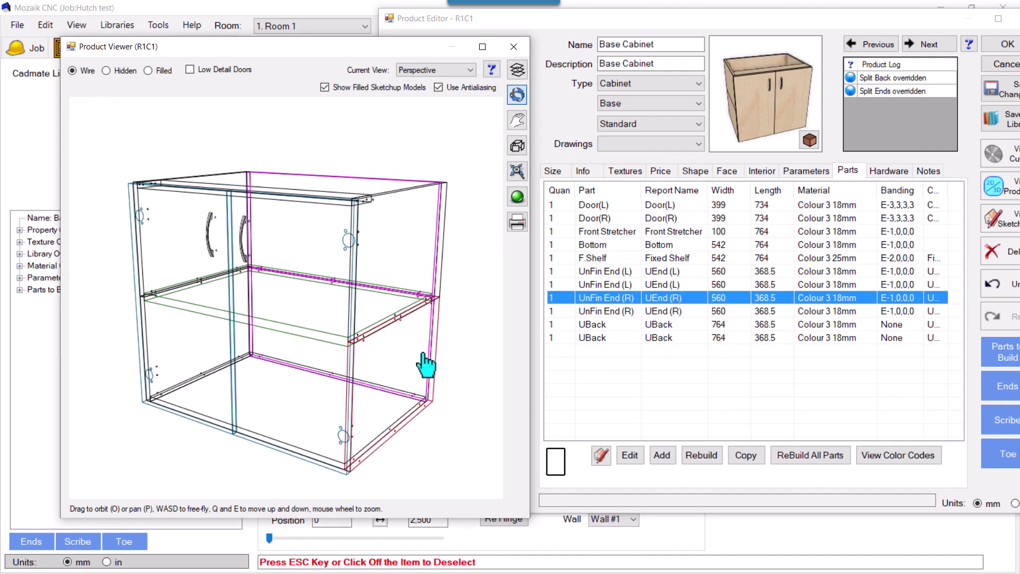
left_click(619, 312)
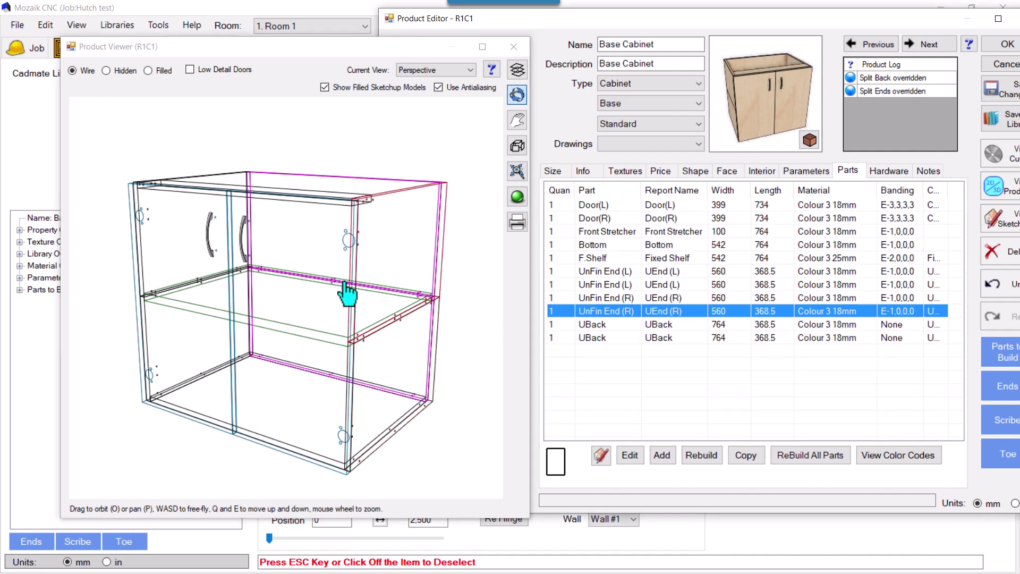
left_click_drag(411, 375, 467, 383)
left_click_drag(363, 411, 364, 417)
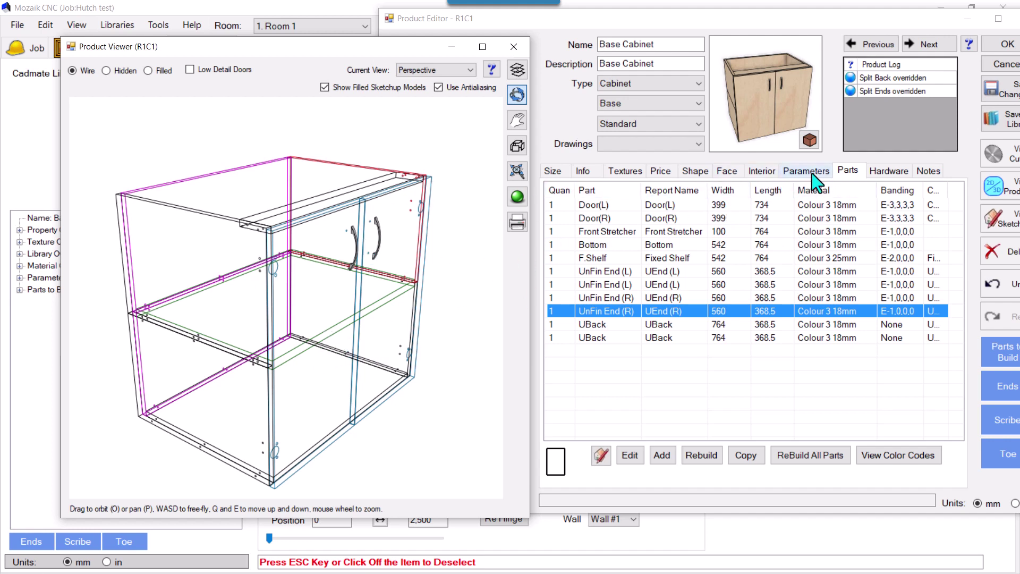
Delete the F.Shelf fixed shelf part from the base cabinet
left_click(604, 259)
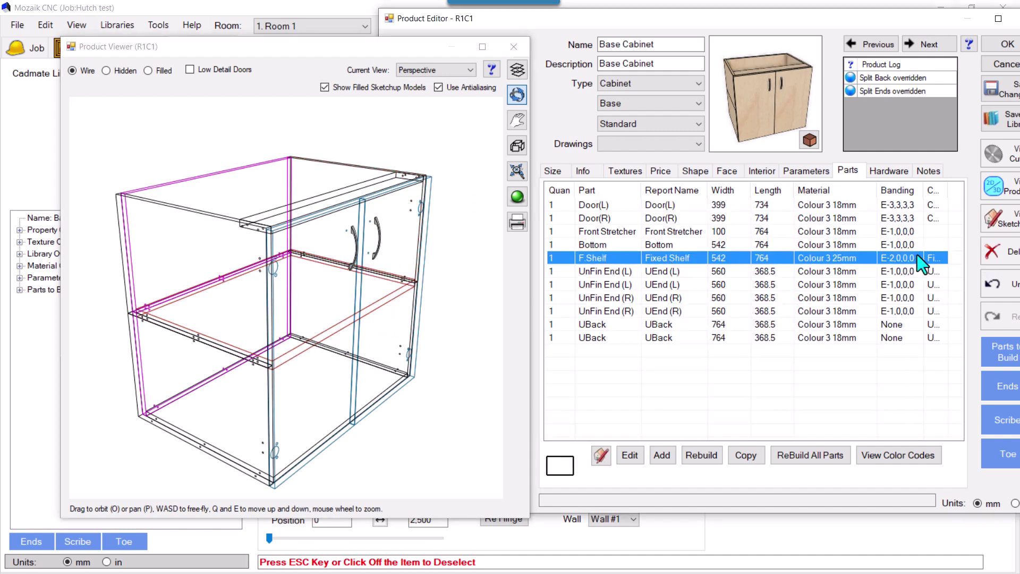
left_click_drag(799, 20, 755, 19)
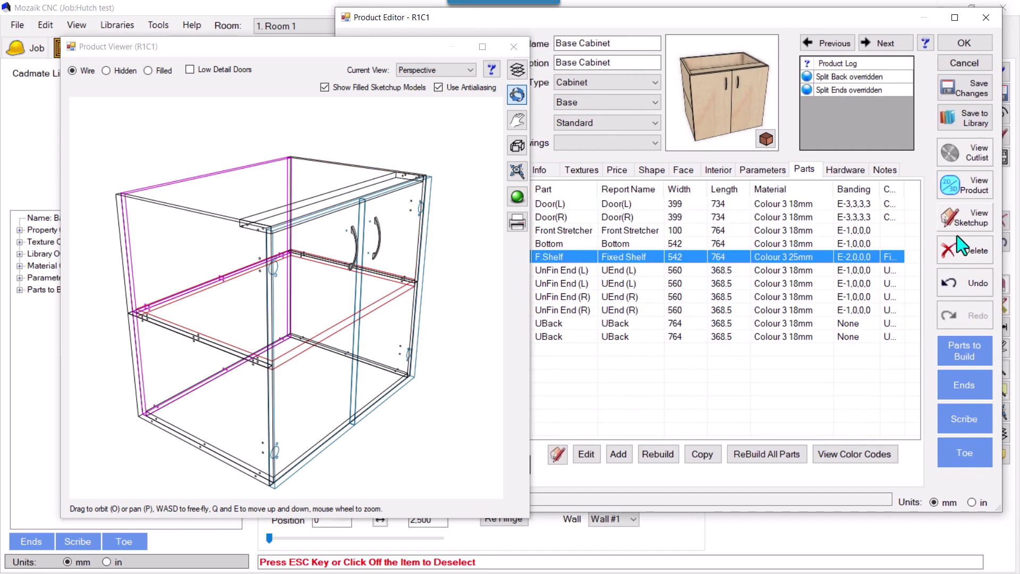
left_click_drag(425, 49, 375, 47)
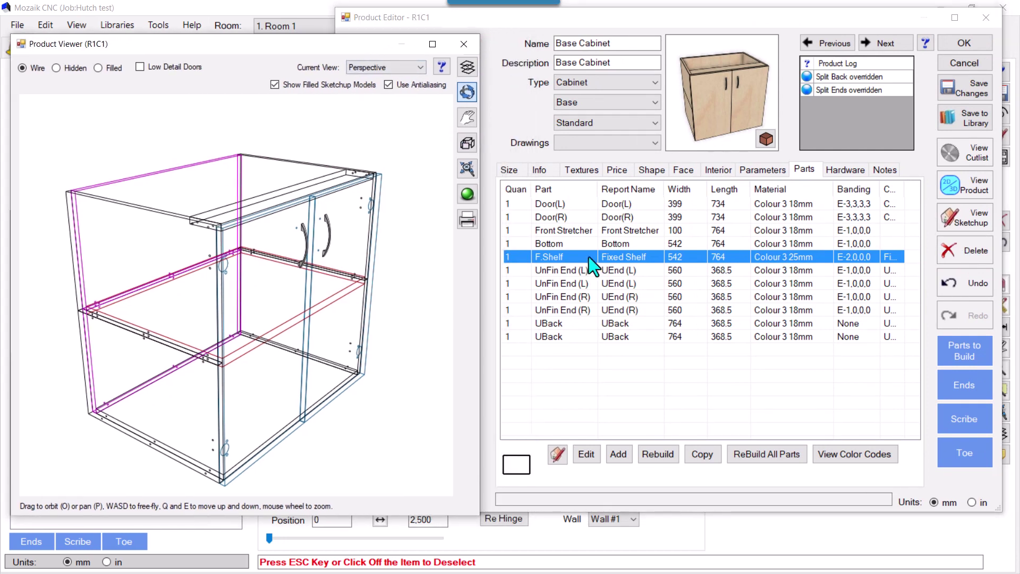
left_click(964, 250)
Inspect the base cabinet as a Filled solid model, then close the Product Viewer
left_click_drag(366, 404, 421, 403)
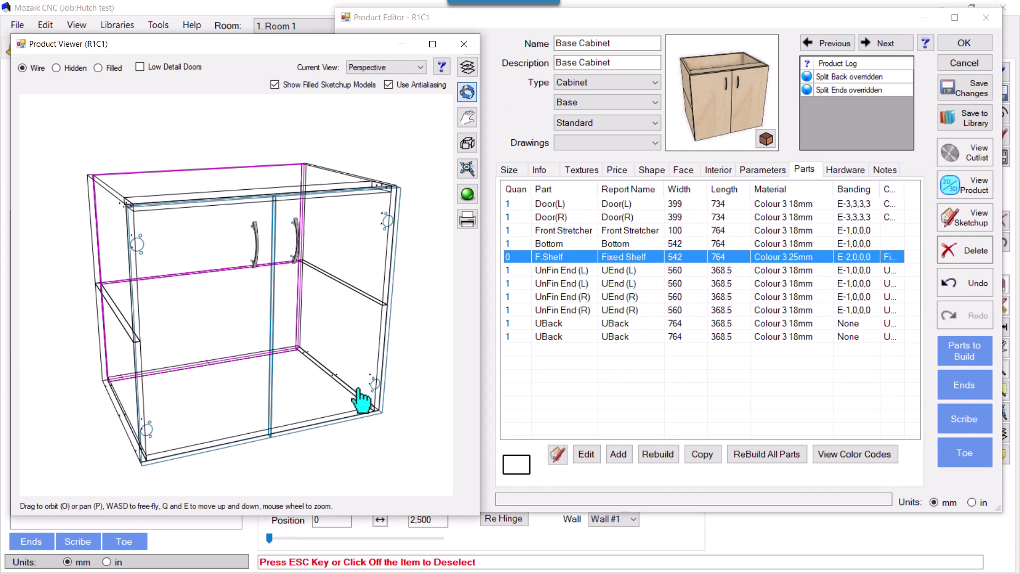
left_click(117, 70)
left_click_drag(278, 368, 209, 367)
scroll(206, 365, "up", 2)
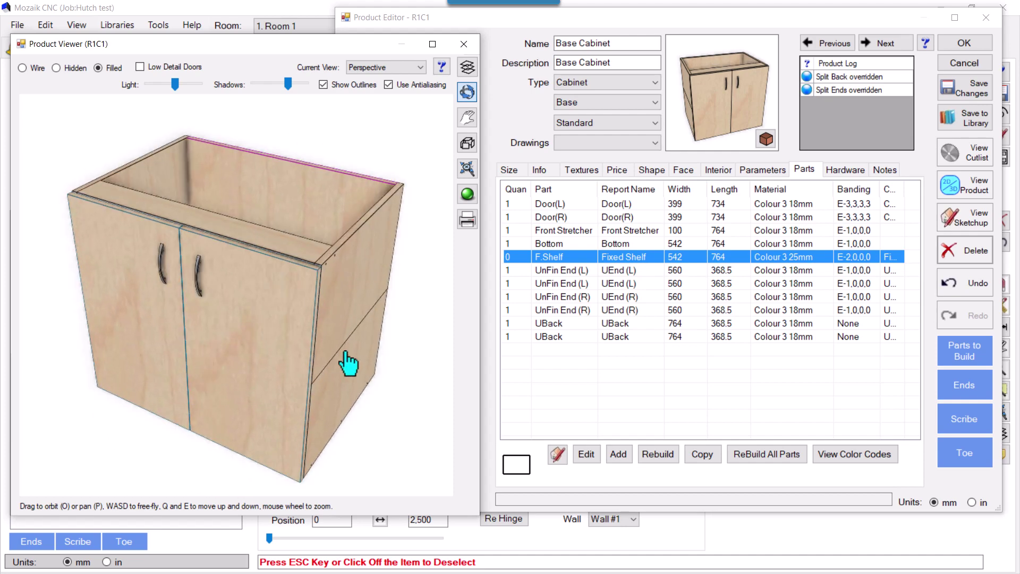
left_click(460, 51)
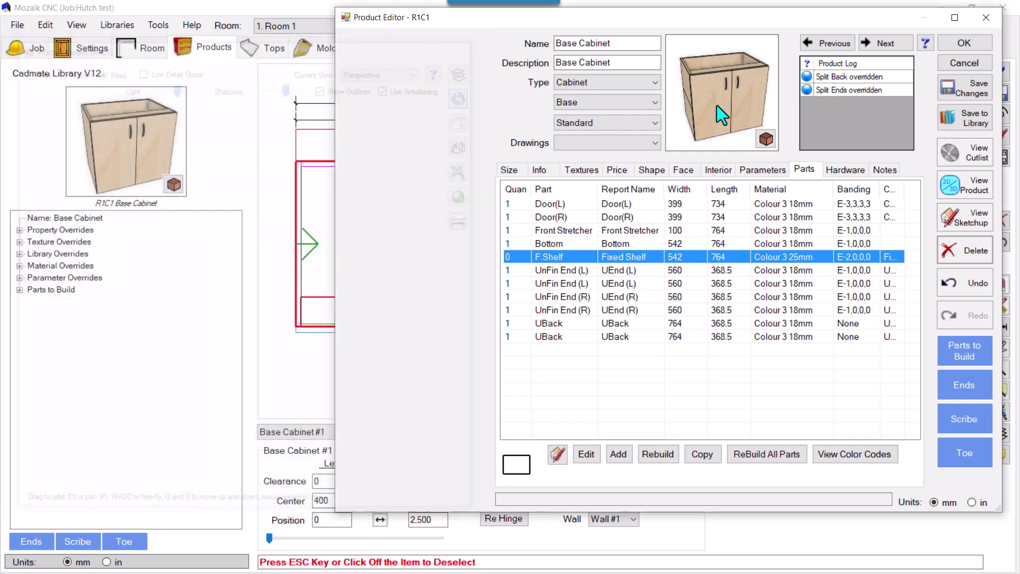
Accept the base cabinet edits with OK and deselect the cabinet
left_click(949, 48)
key("Escape")
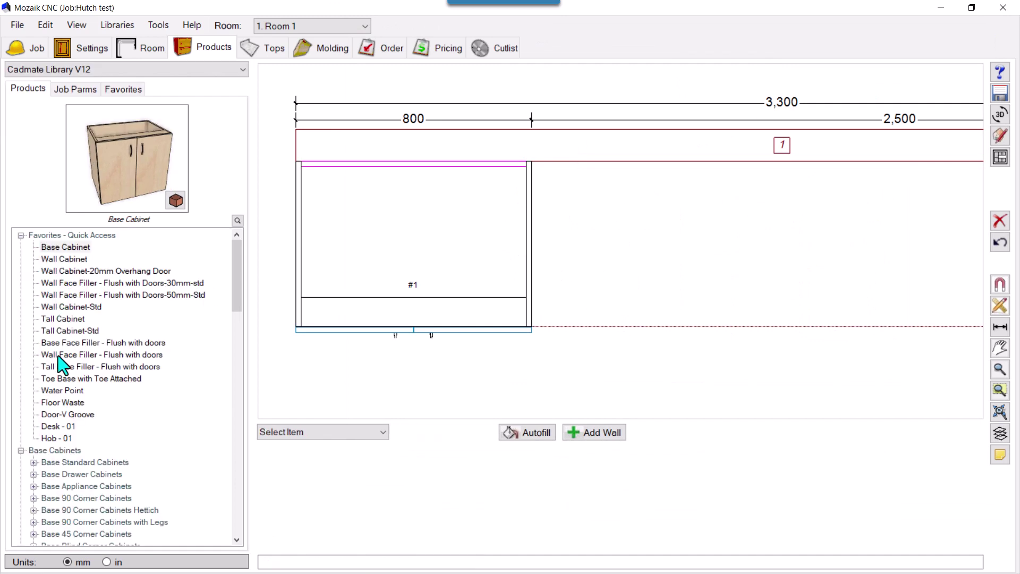
scroll(63, 350, "down", 10)
scroll(45, 489, "down", 6)
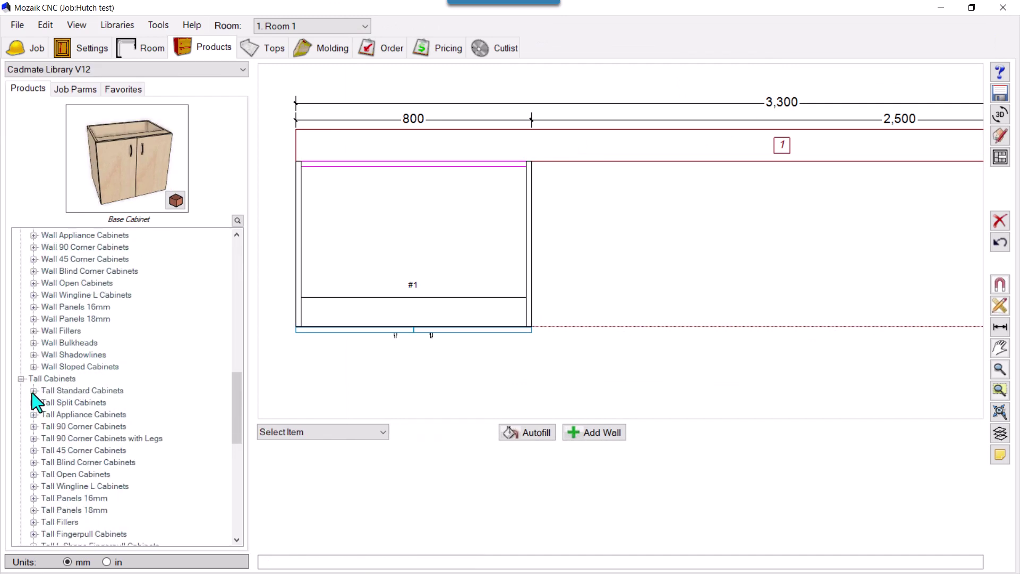
Place a Tall Cabinet 1 Door on the wall with 300 mm left clearance from cabinet #1
left_click(33, 391)
left_click(80, 403)
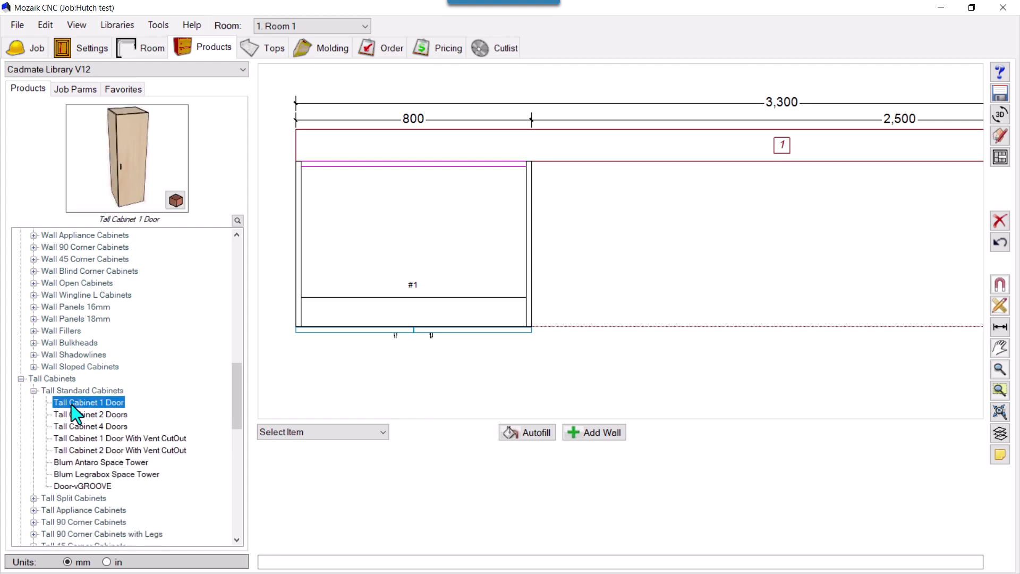
left_click_drag(74, 413, 751, 239)
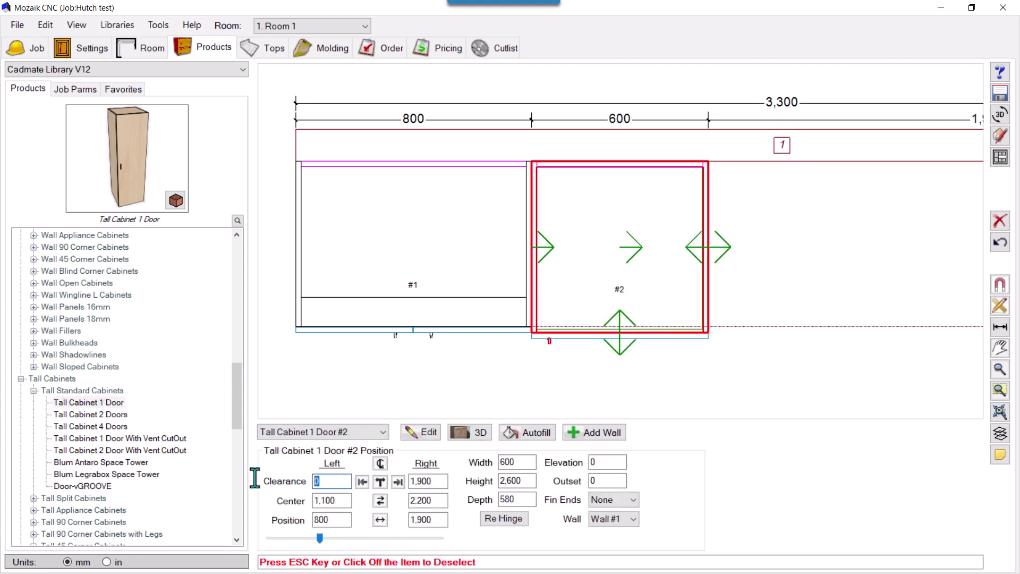
key("Return")
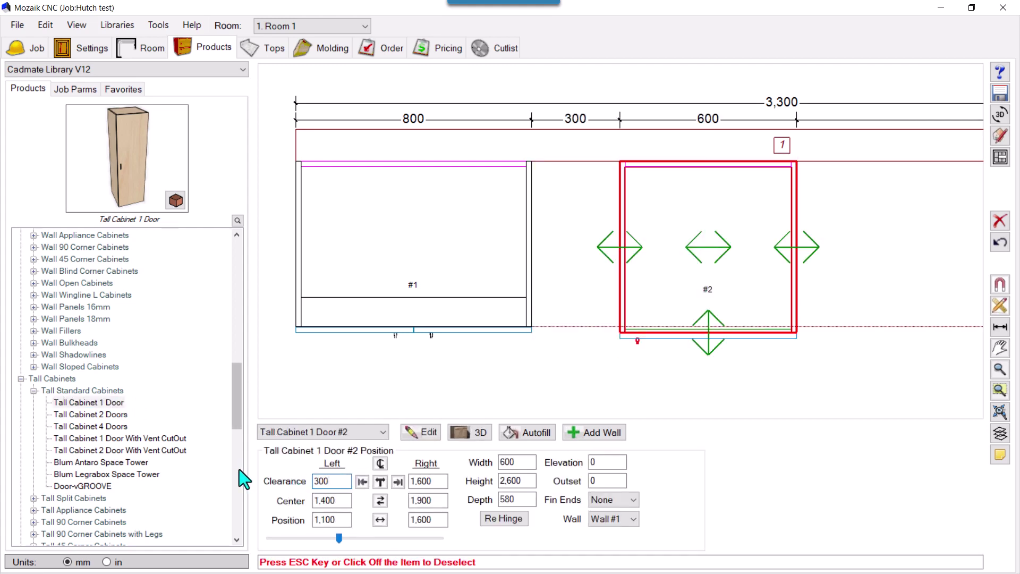
left_click(835, 284)
left_click(740, 269)
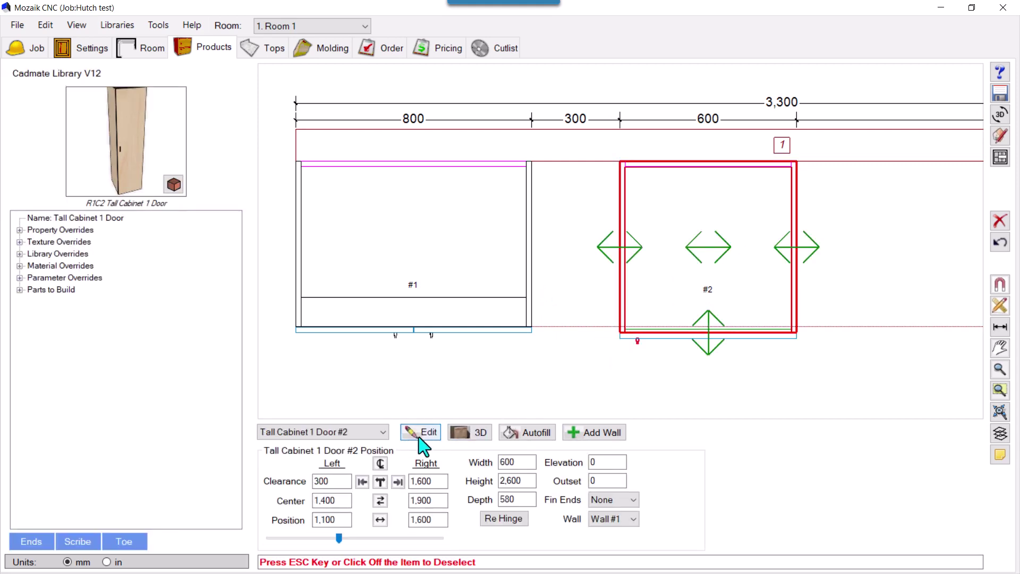
Open R1C2's Product Editor with a 3D preview and show its five 564-wide interior sections
left_click(420, 434)
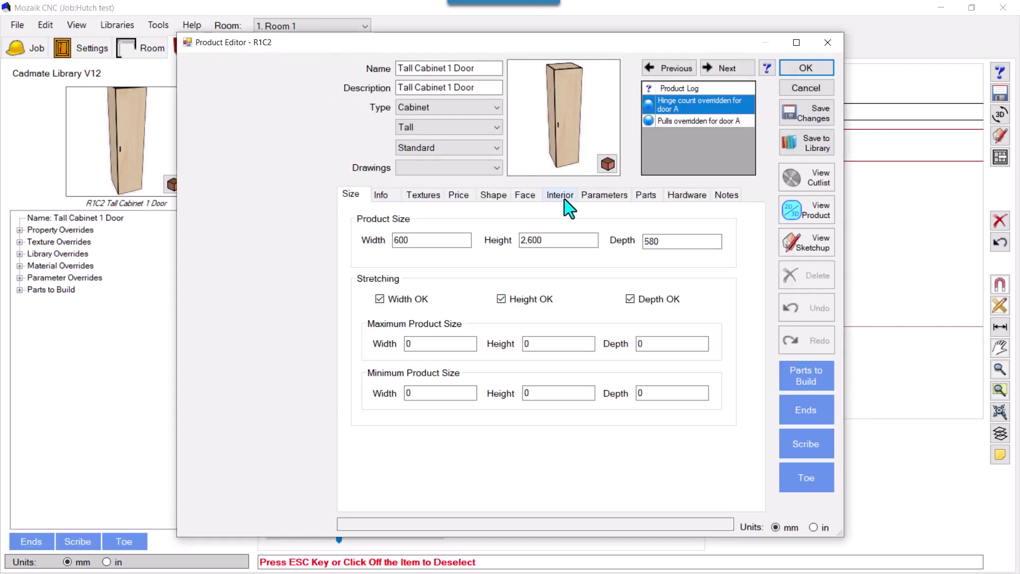
left_click(805, 212)
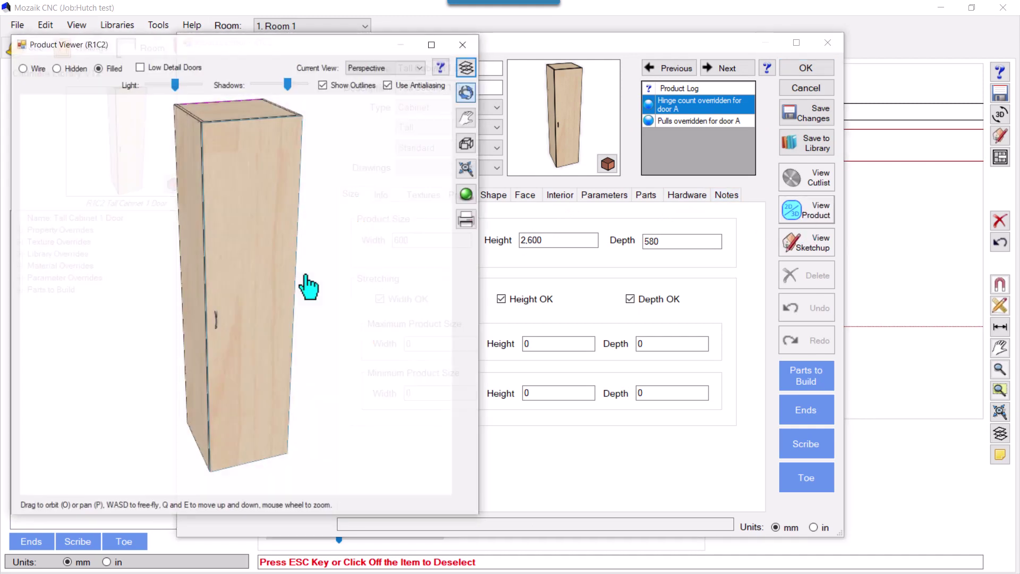
left_click_drag(226, 335, 359, 314)
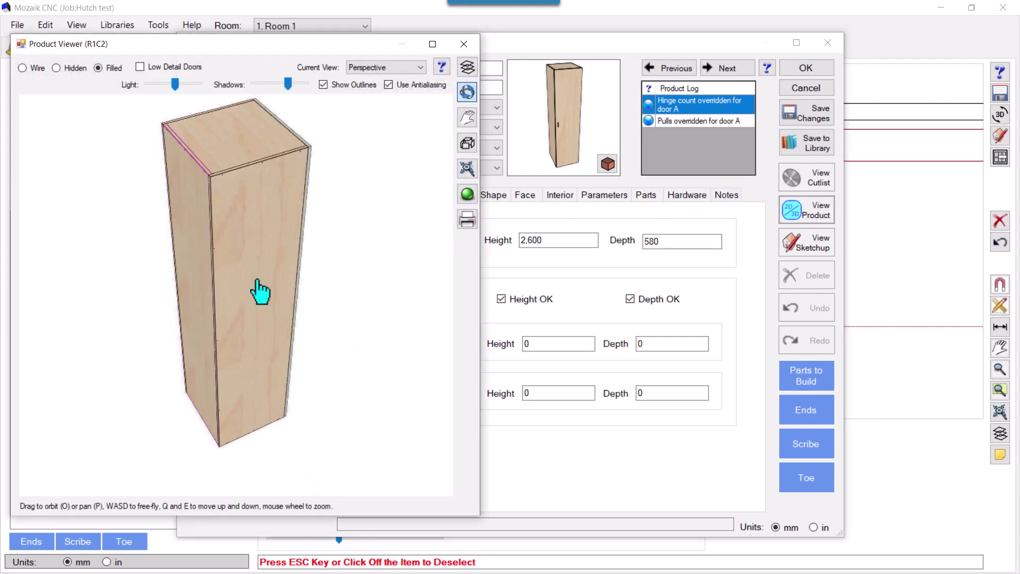
mouse_move(250, 276)
left_mouse_down()
mouse_move(337, 269)
mouse_move(244, 270)
left_mouse_up()
left_click_drag(631, 43, 765, 21)
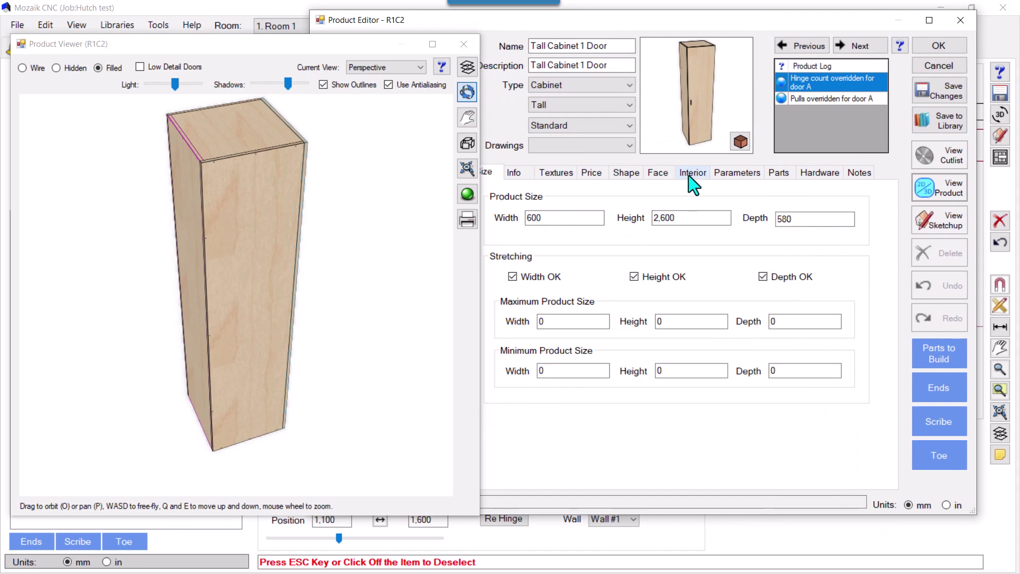
left_click_drag(296, 341, 196, 278)
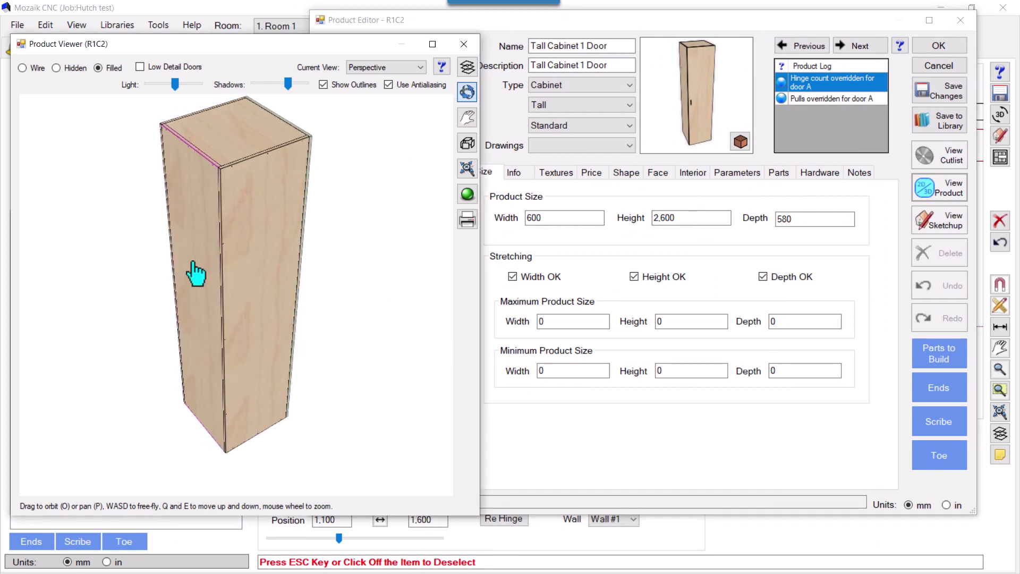
left_click(690, 177)
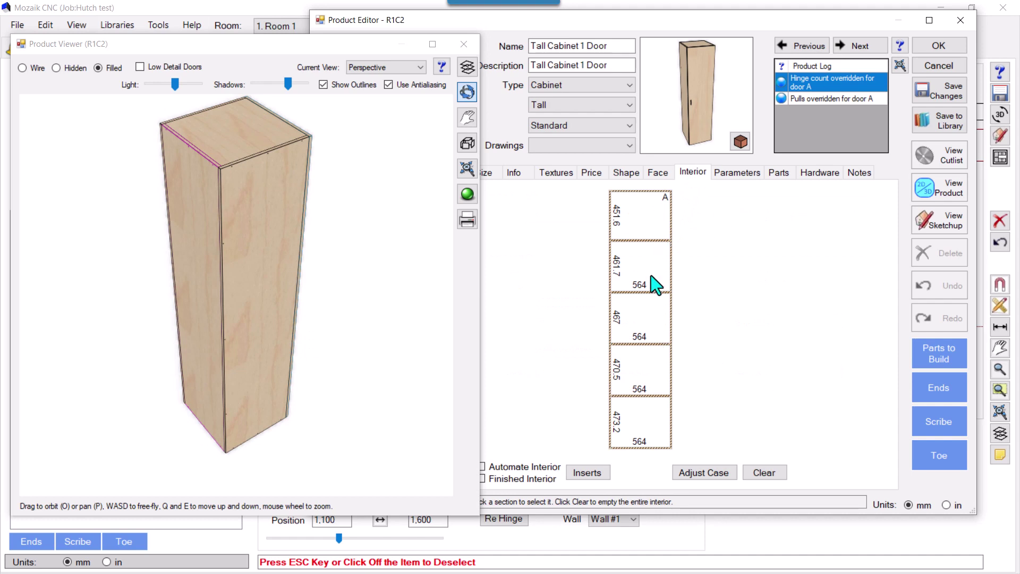
Split the 467 middle section into 2 equal sections with a Fixed divider
left_click(641, 309)
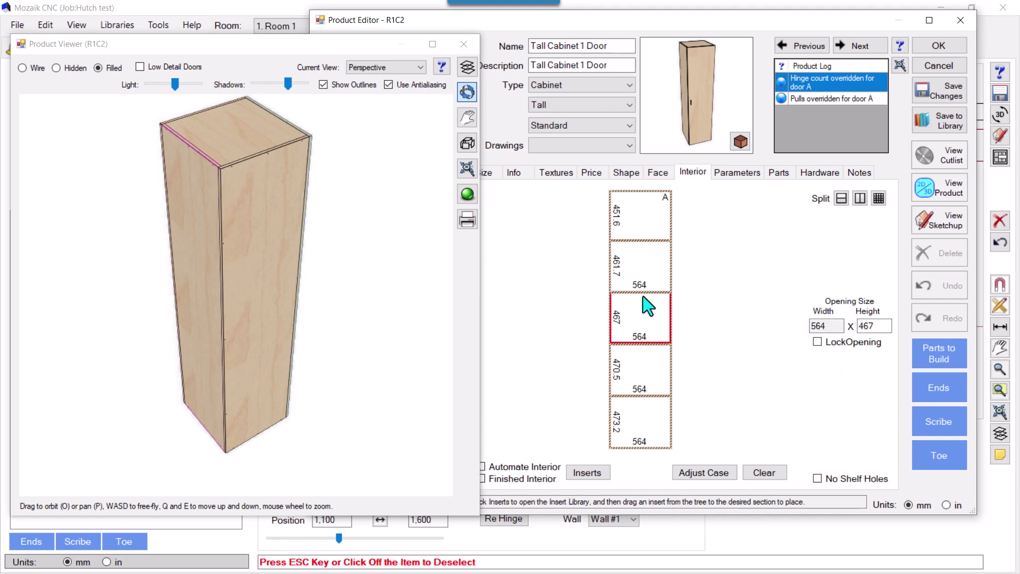
left_click_drag(319, 324, 331, 321)
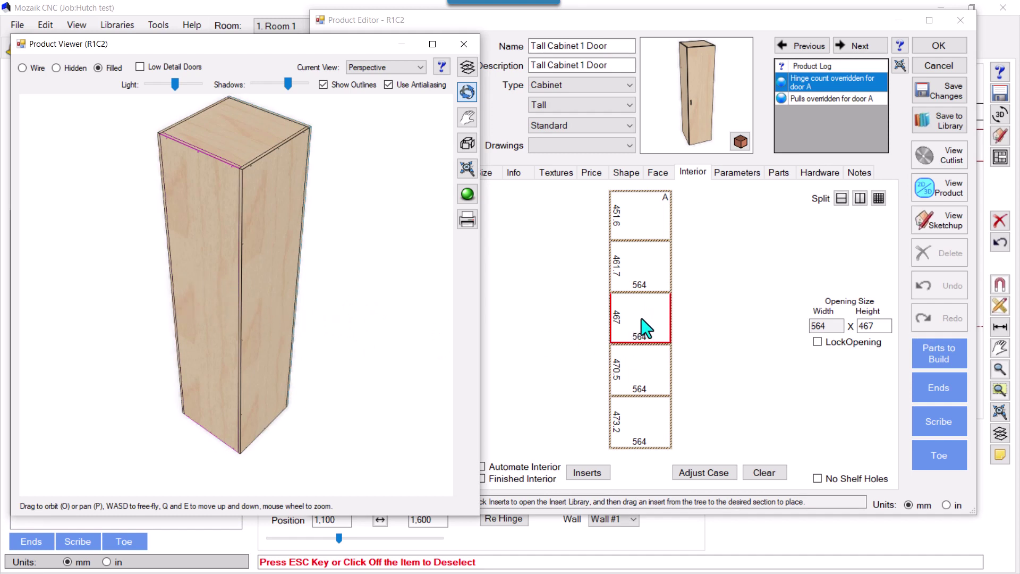
left_click(879, 198)
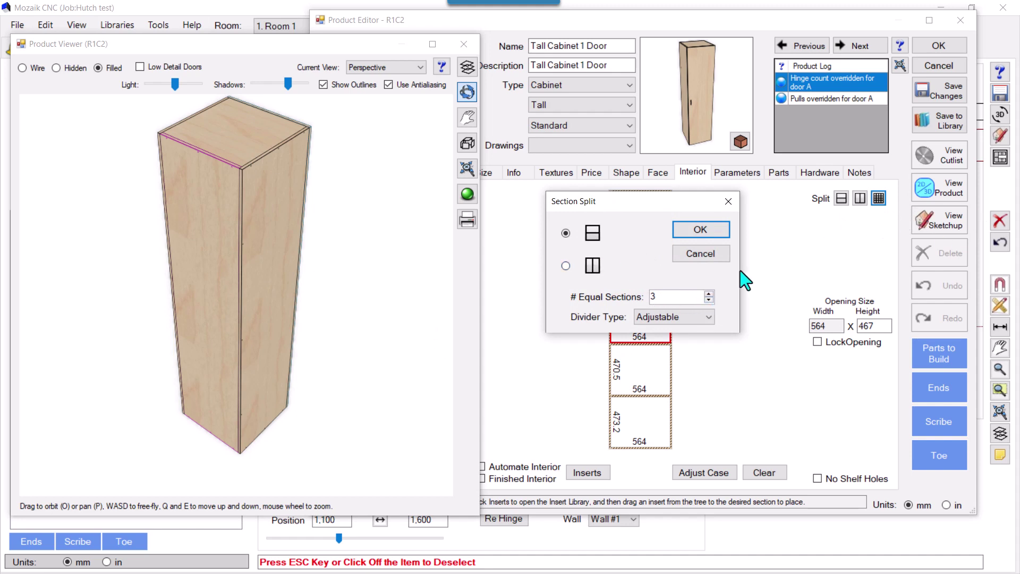
left_click(709, 300)
left_click(701, 317)
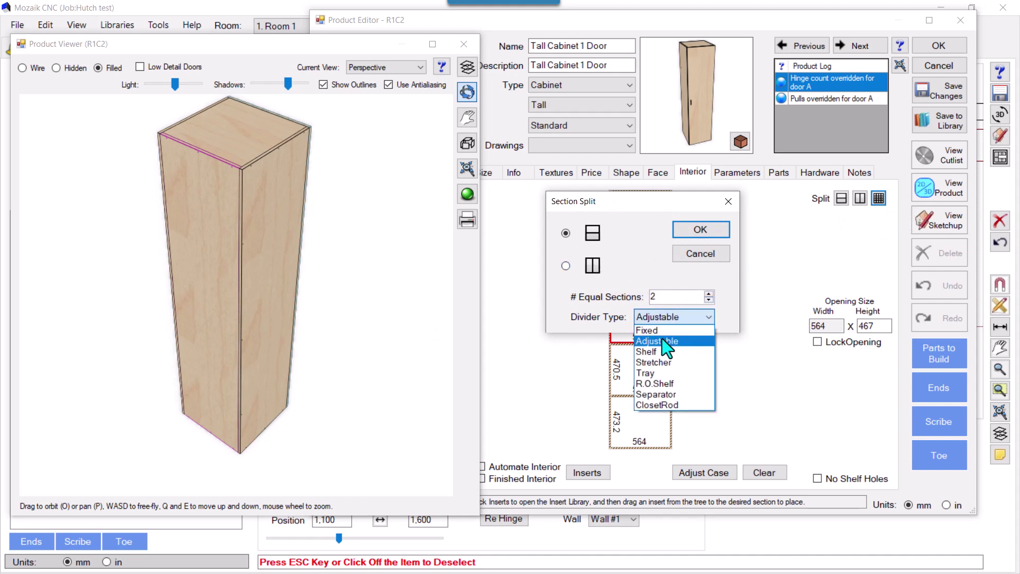
left_click(653, 330)
left_click(702, 232)
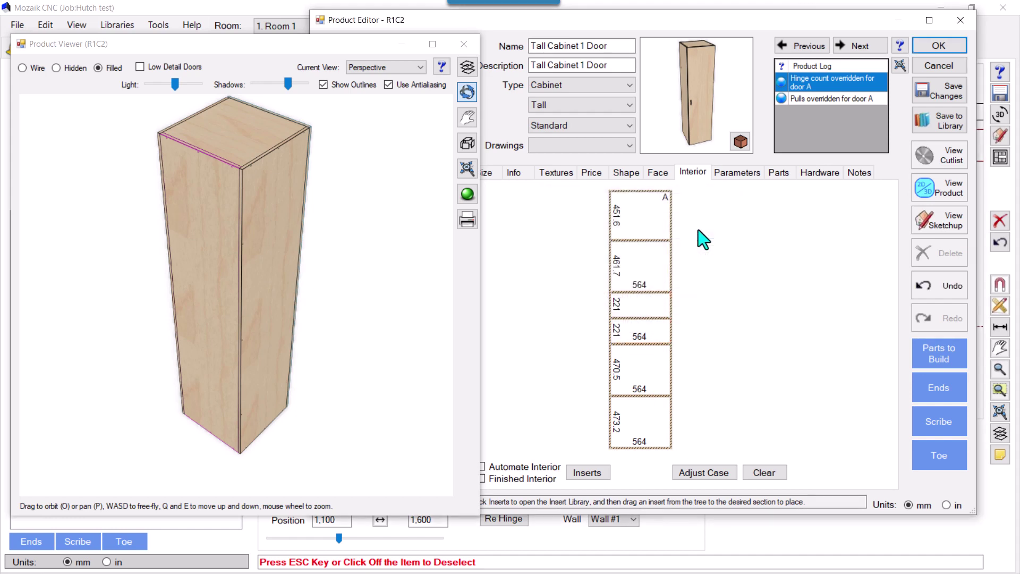
Turn on Split Back for the new divider between the 221 sections
left_click(633, 318)
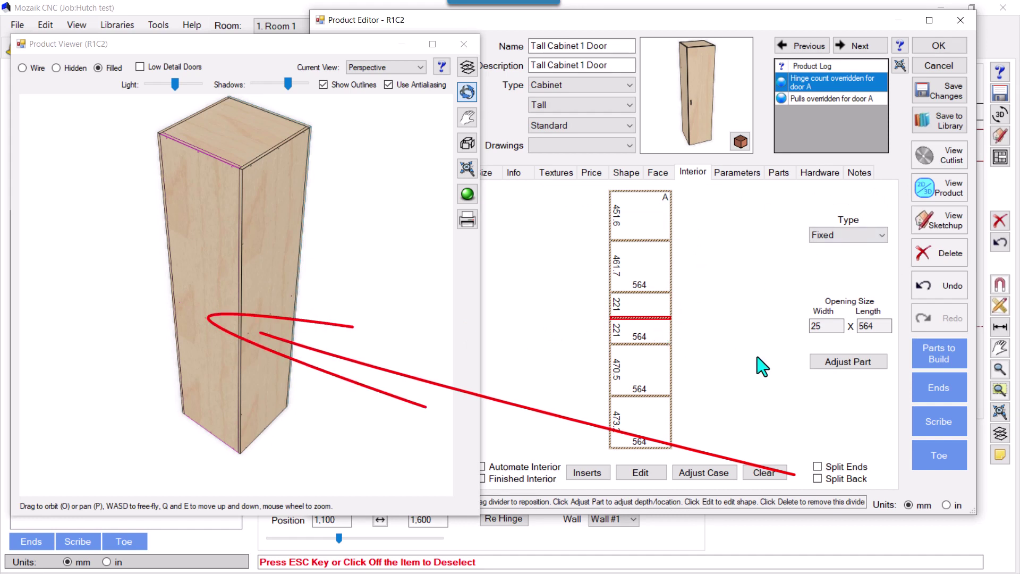
left_click(818, 479)
left_click_drag(250, 383, 268, 357)
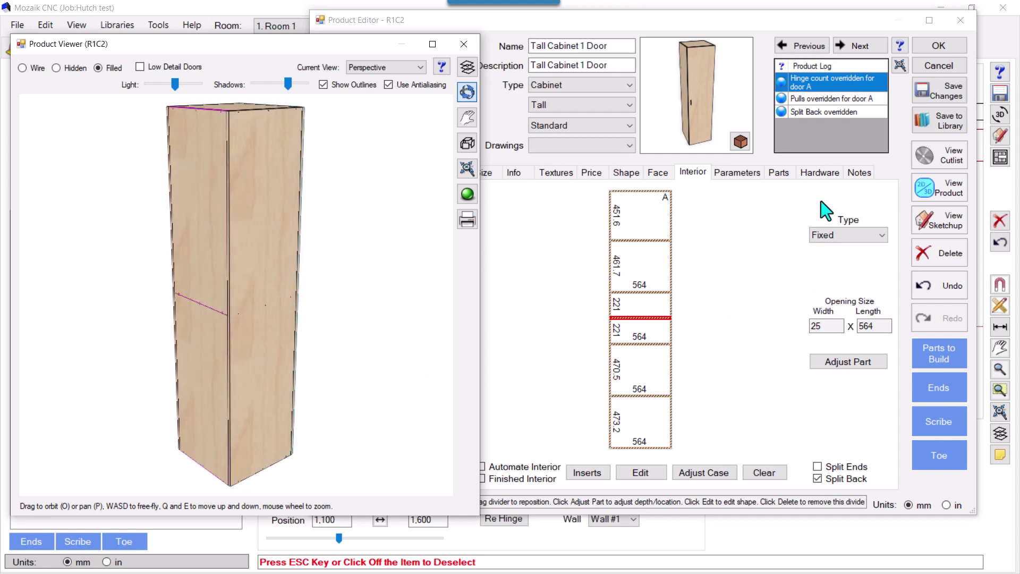
left_click(780, 173)
Delete the tall cabinet's F.Shelf, keeping its two UBack panels (1,214.8 and 1,245.2)
left_click(540, 317)
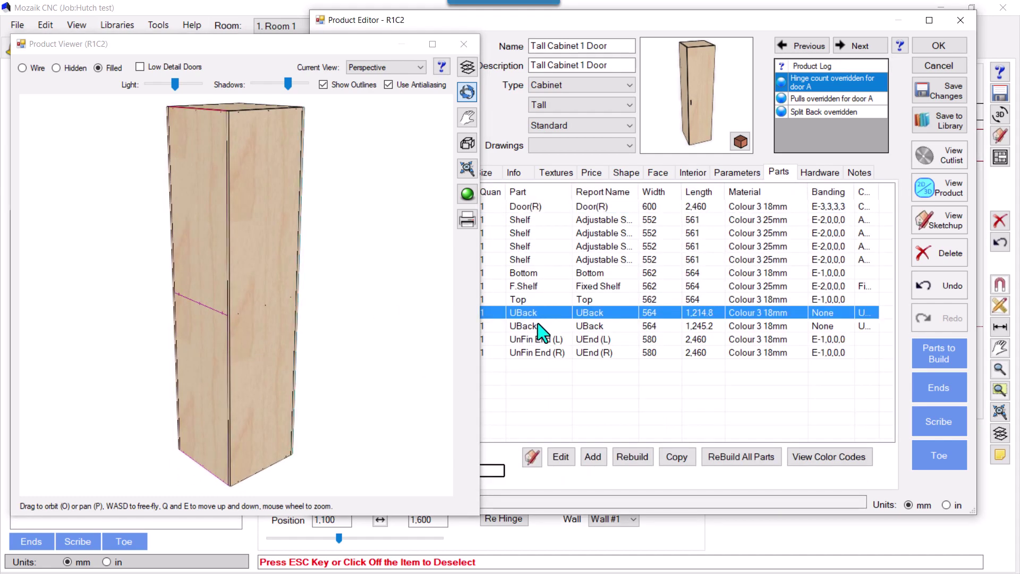
left_click(540, 326)
left_click_drag(353, 341, 287, 365)
left_click(22, 68)
left_click_drag(258, 267, 228, 290)
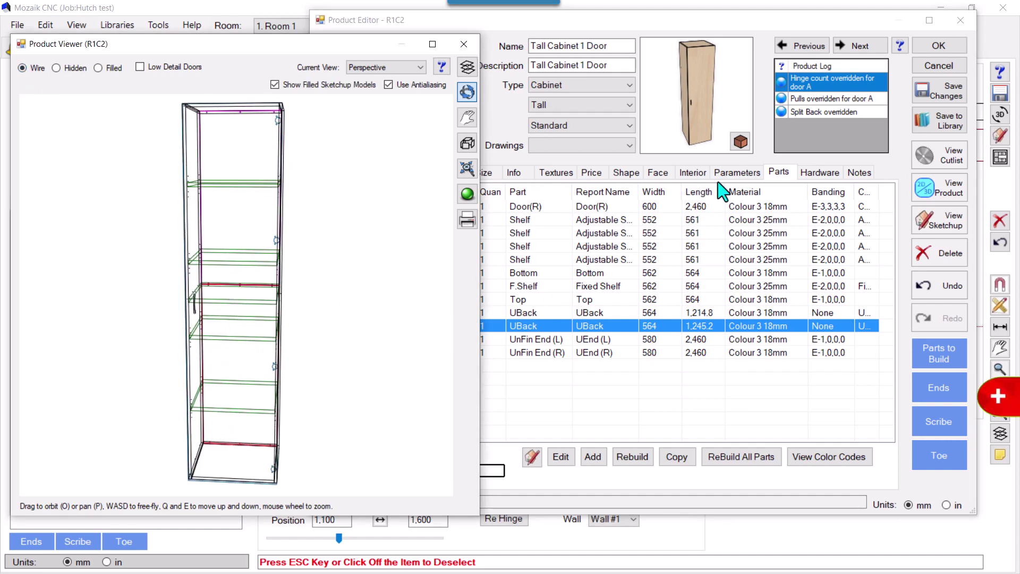
left_click(534, 286)
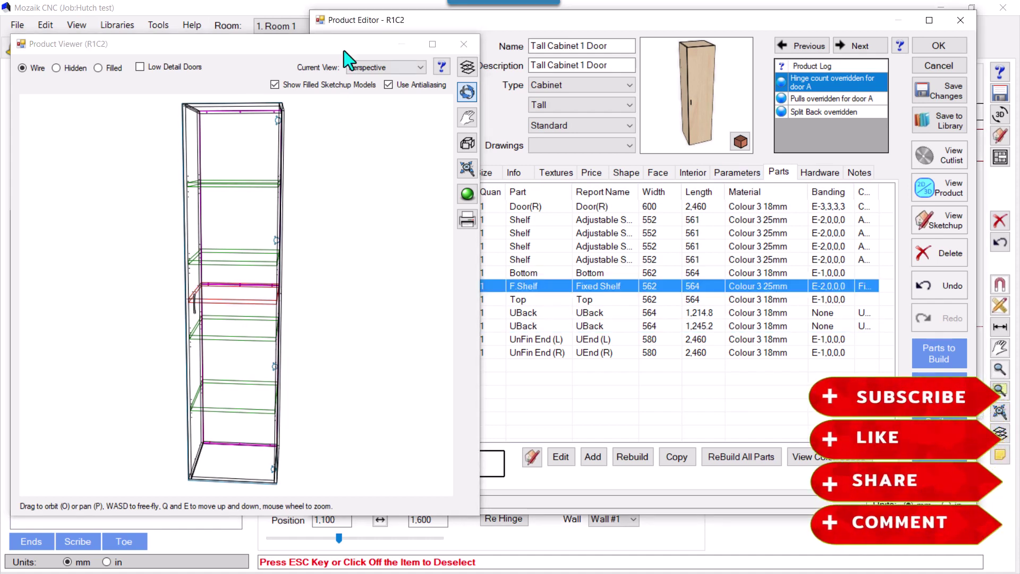
left_click_drag(346, 48, 321, 43)
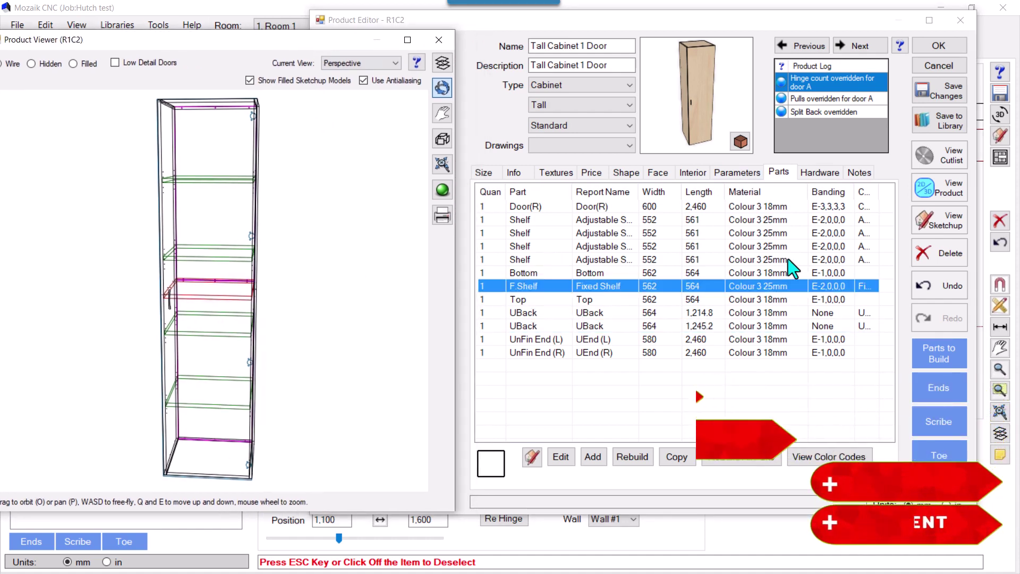
left_click(922, 254)
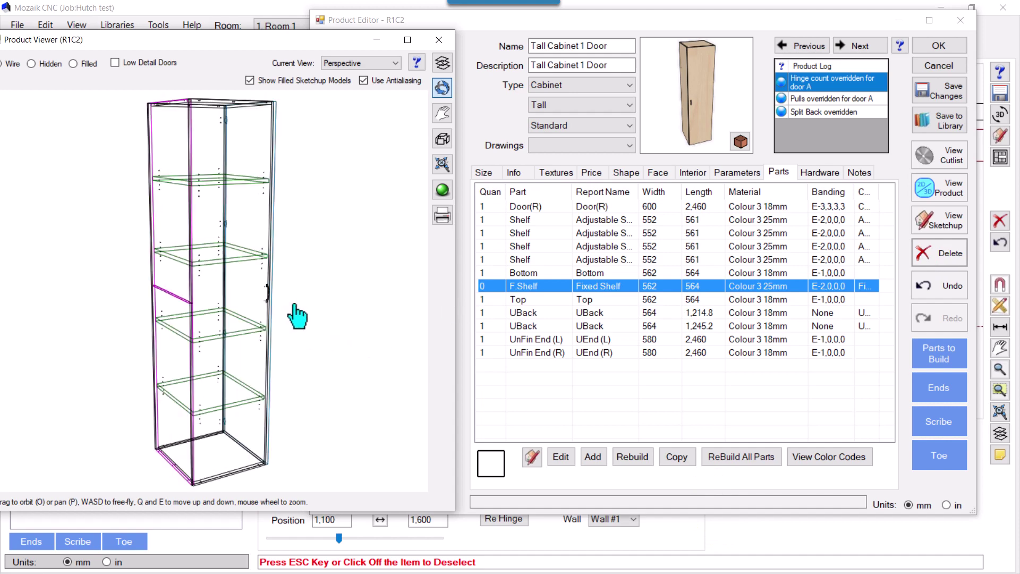
Render the tall cabinet as Filled and orbit it to see the two-piece back
left_click(73, 64)
left_click_drag(280, 304, 325, 337)
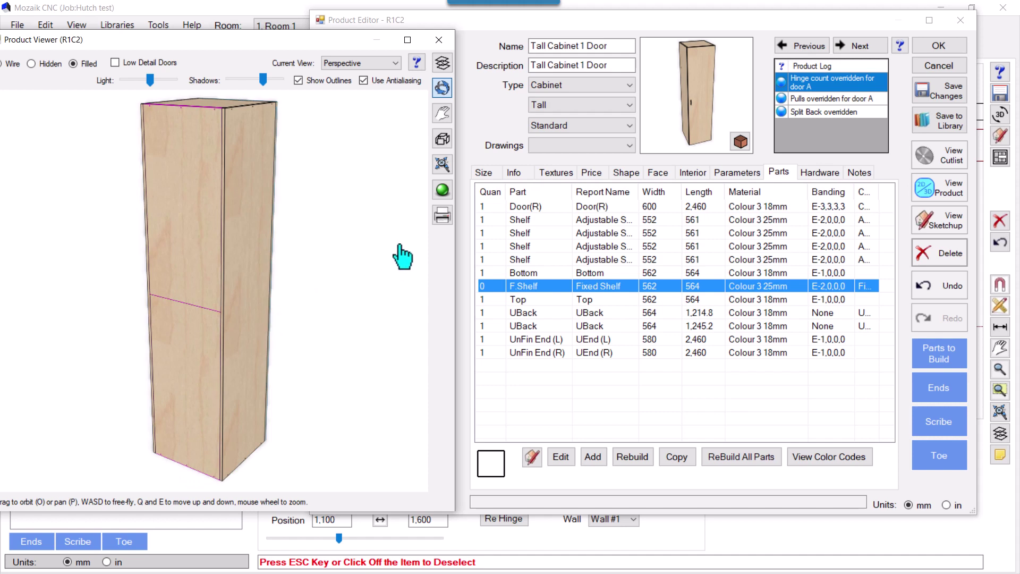